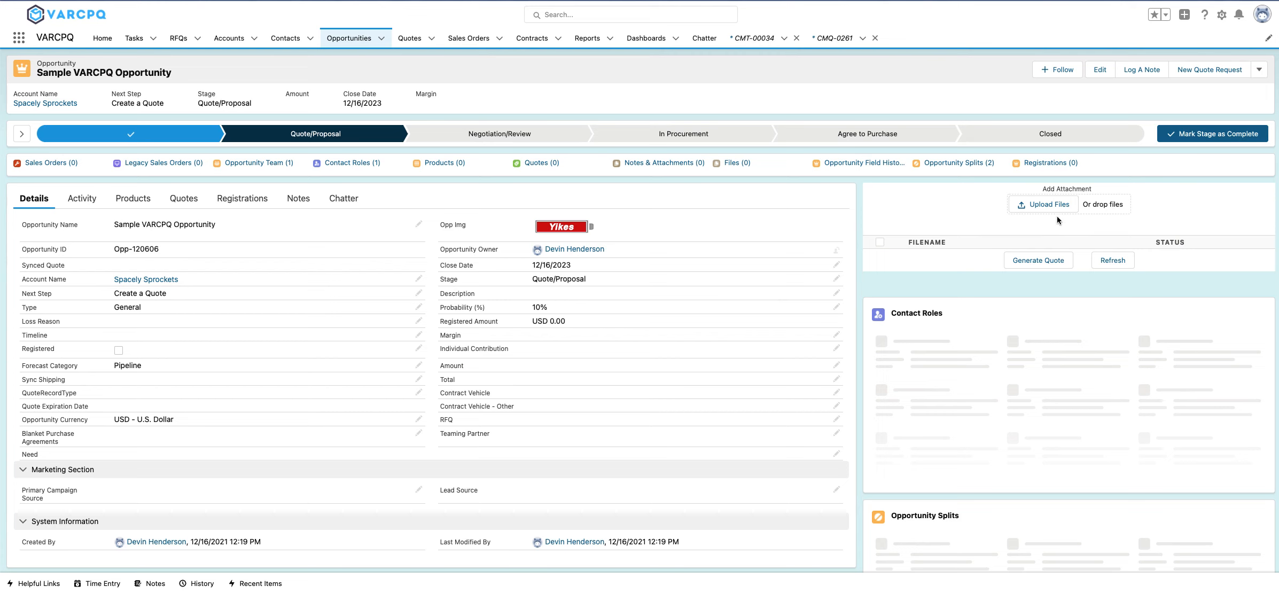
Upload "Carahsoft - Nutanix - 07.31.2018 - Quote 12553285.pdf" from the Carahsoft folder as an attachment to the opportunity.
click(1058, 209)
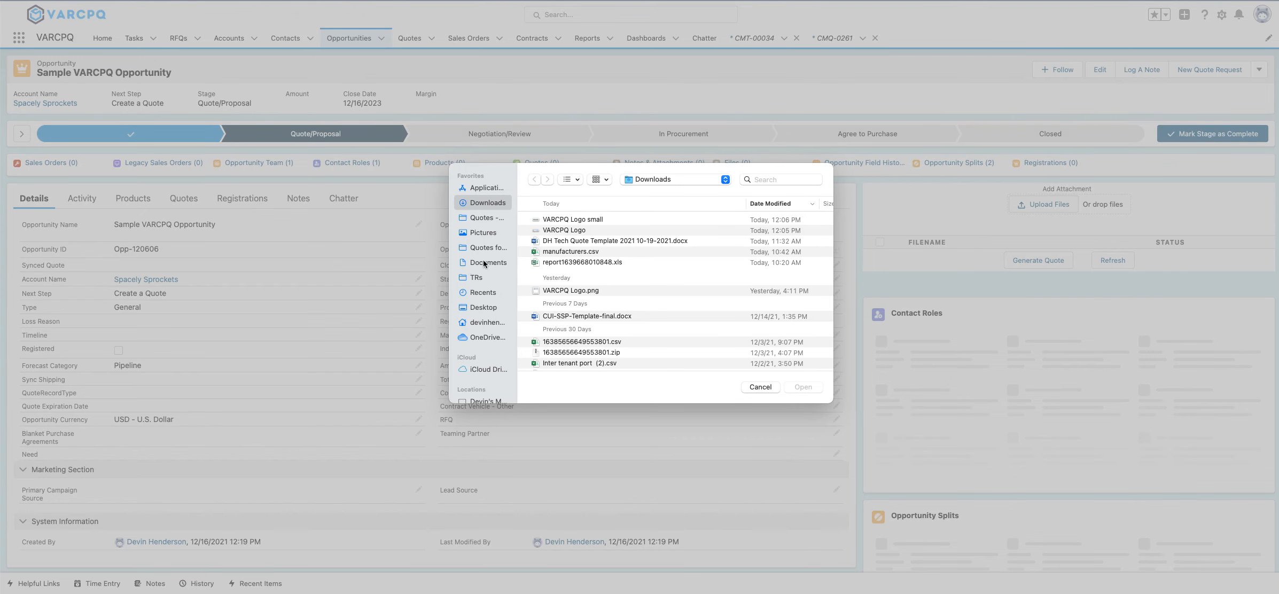
click(485, 247)
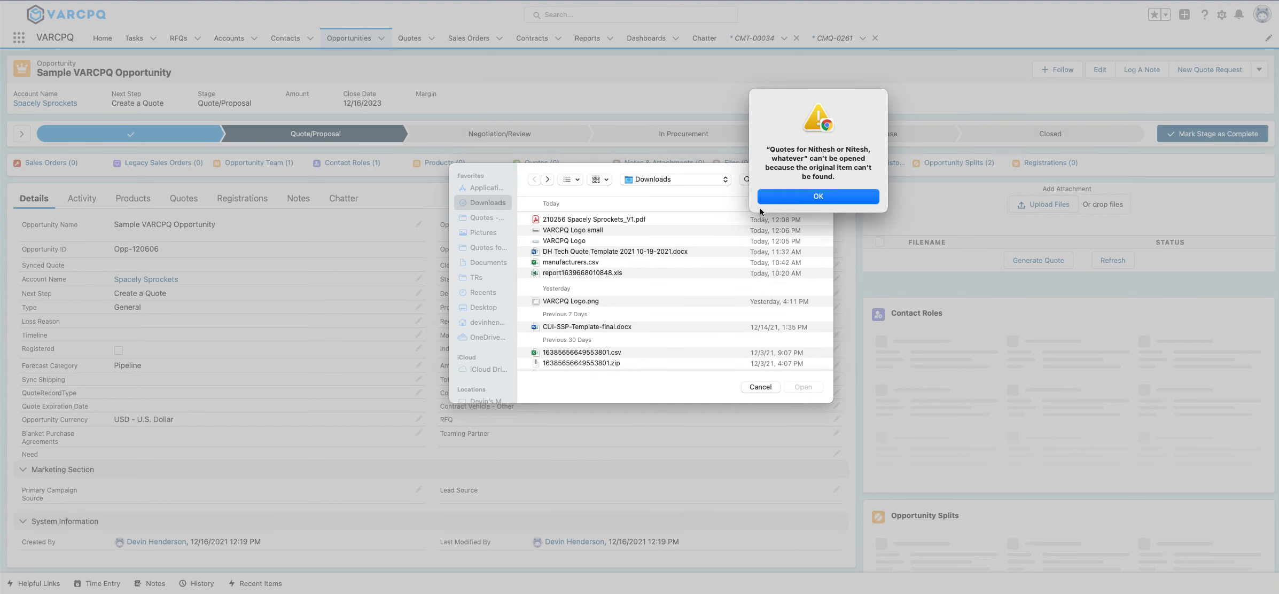
click(792, 202)
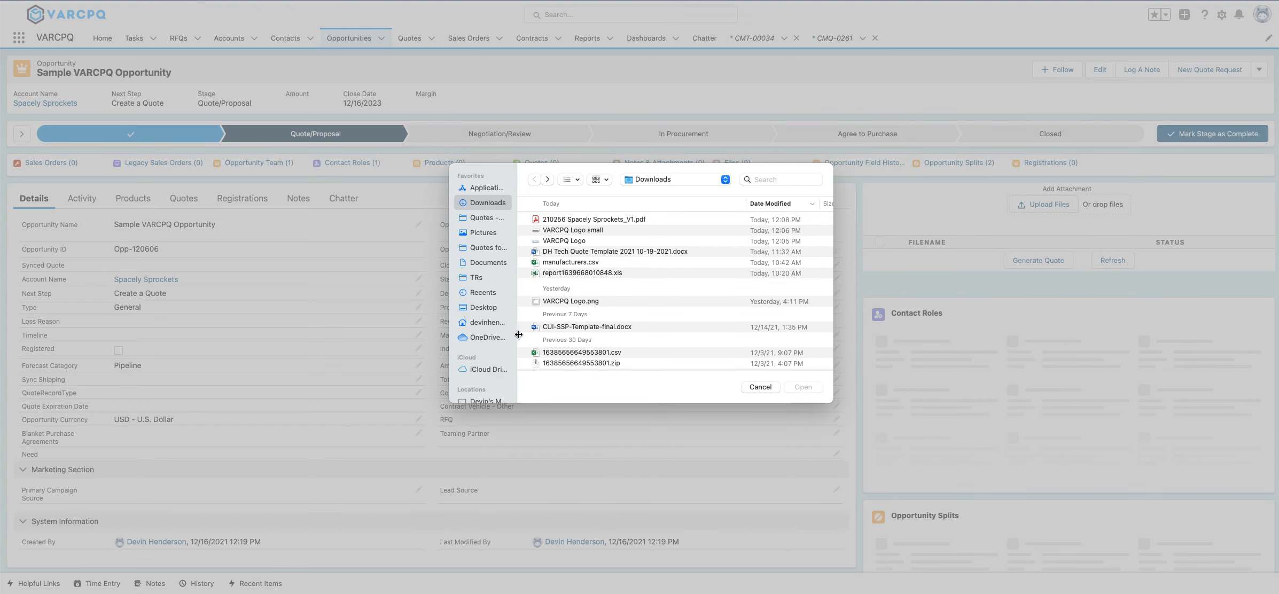
click(474, 221)
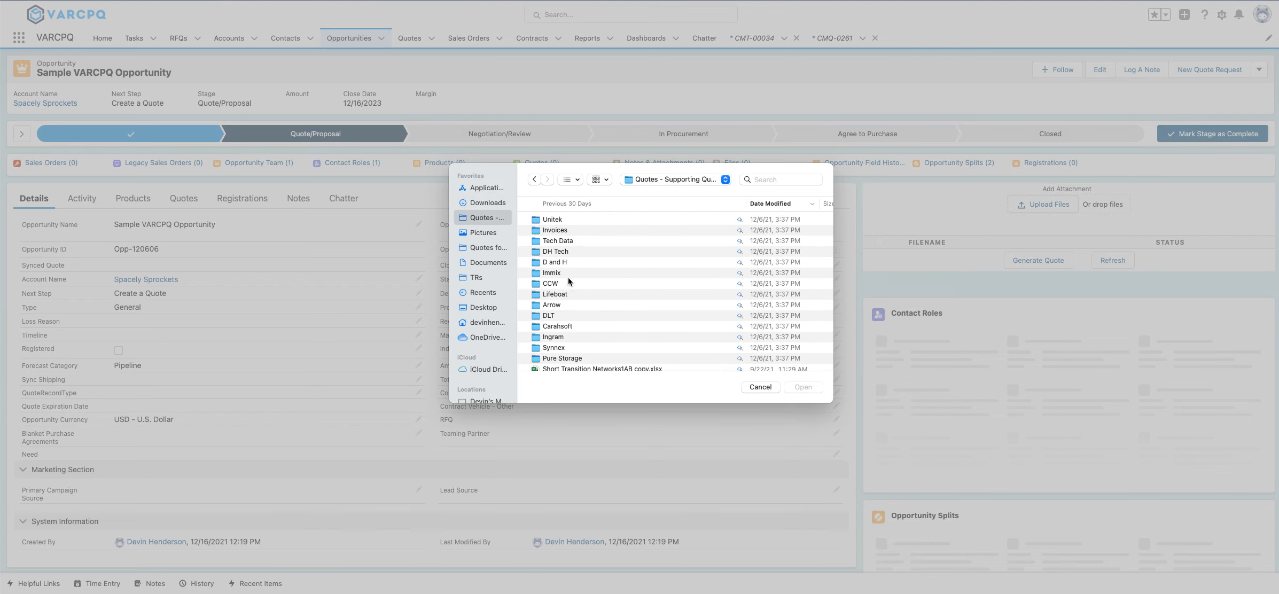
double_click(560, 325)
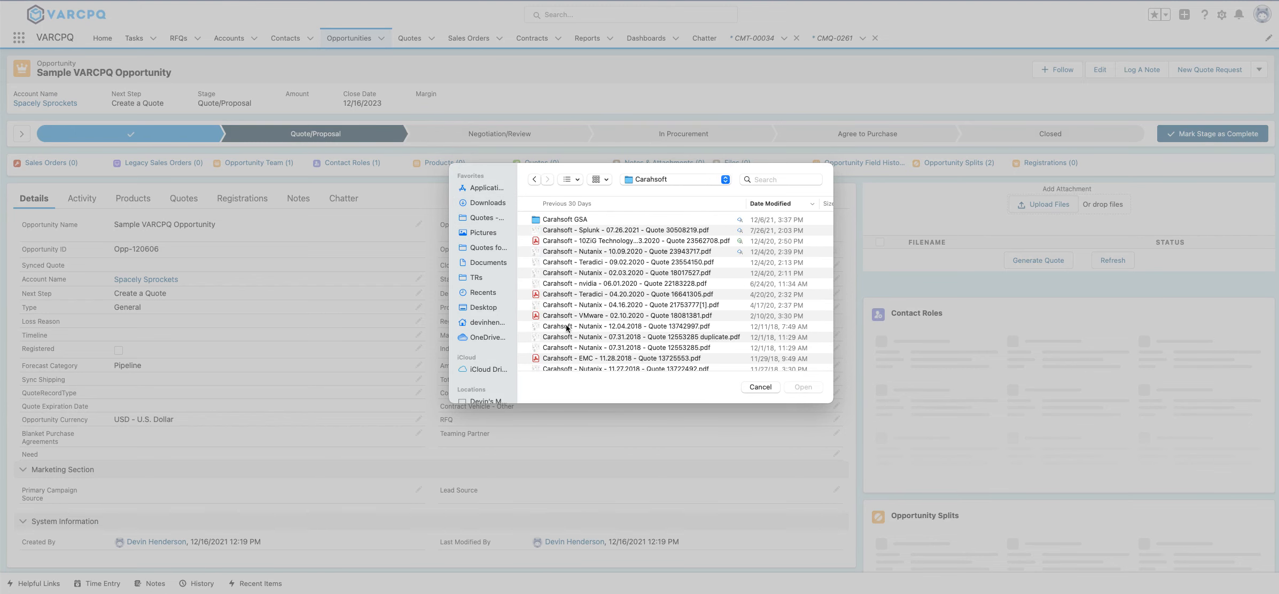
click(553, 251)
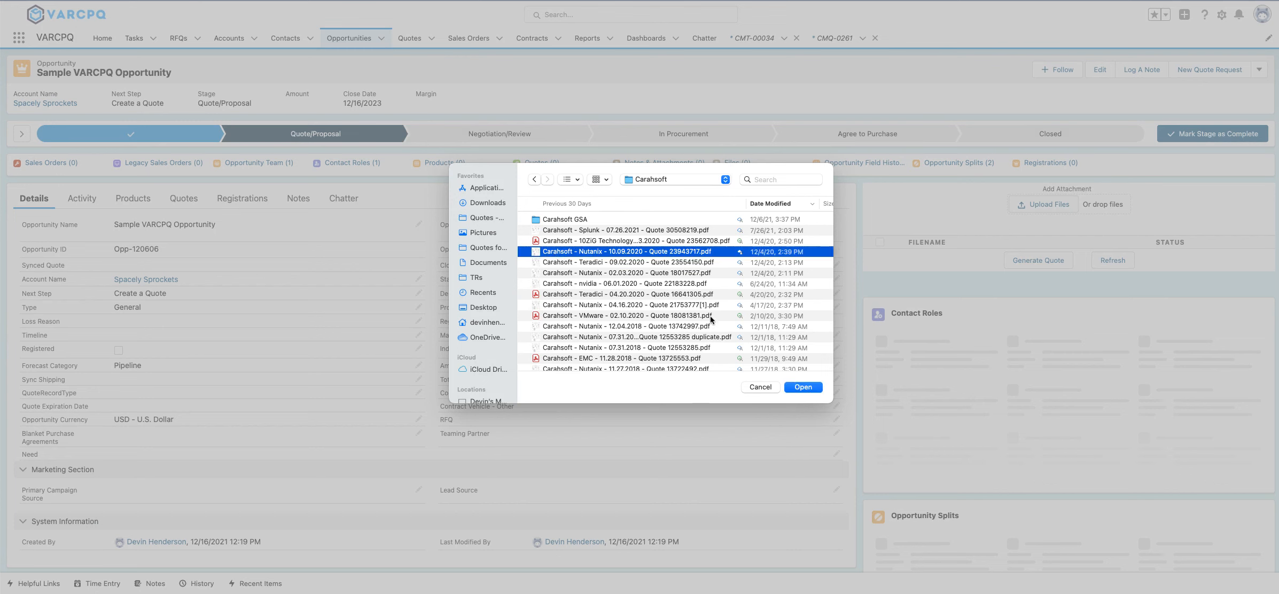
click(723, 348)
click(814, 390)
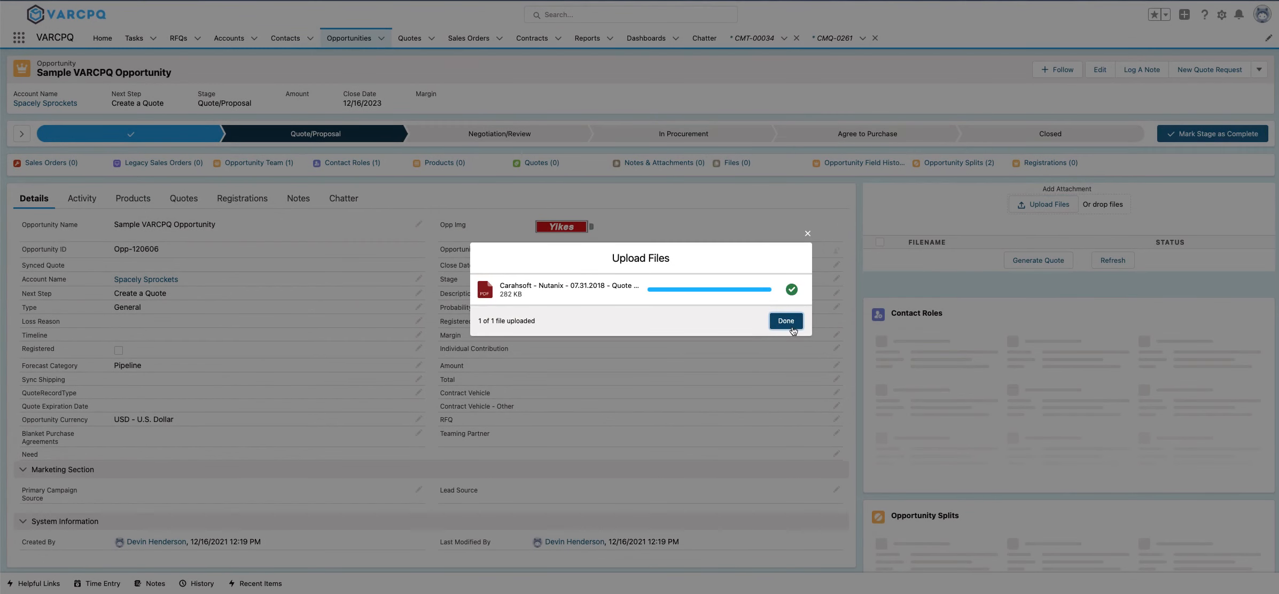
click(793, 325)
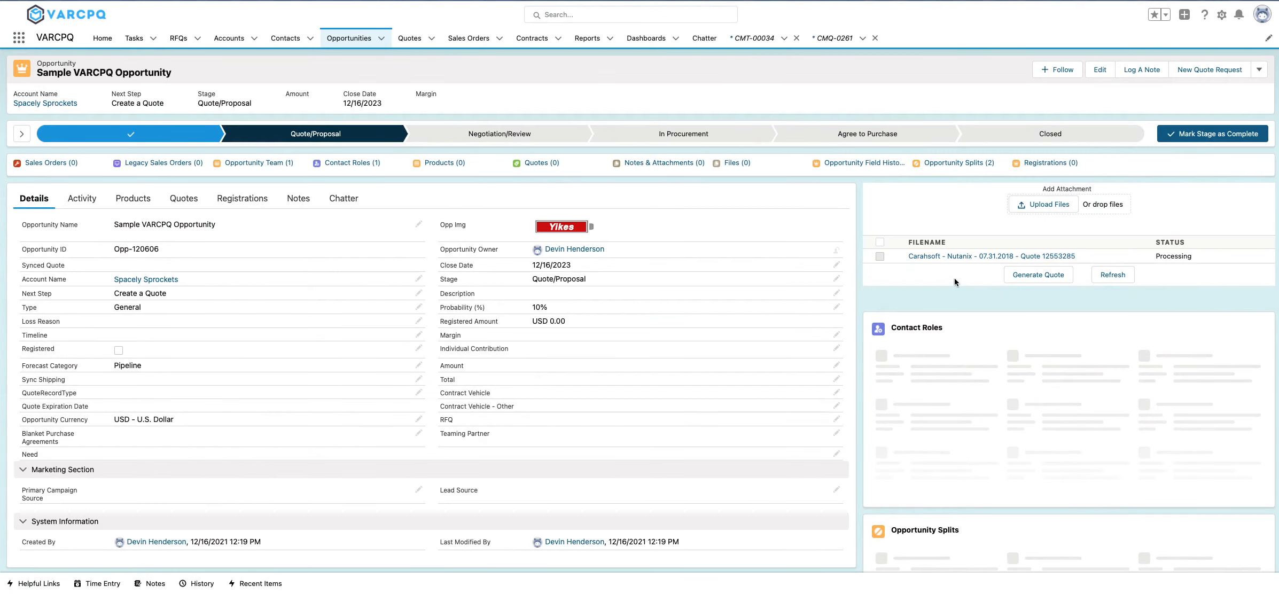
Preview the uploaded Carahsoft quote and read its line items, shipping amount and total on both pages.
click(919, 256)
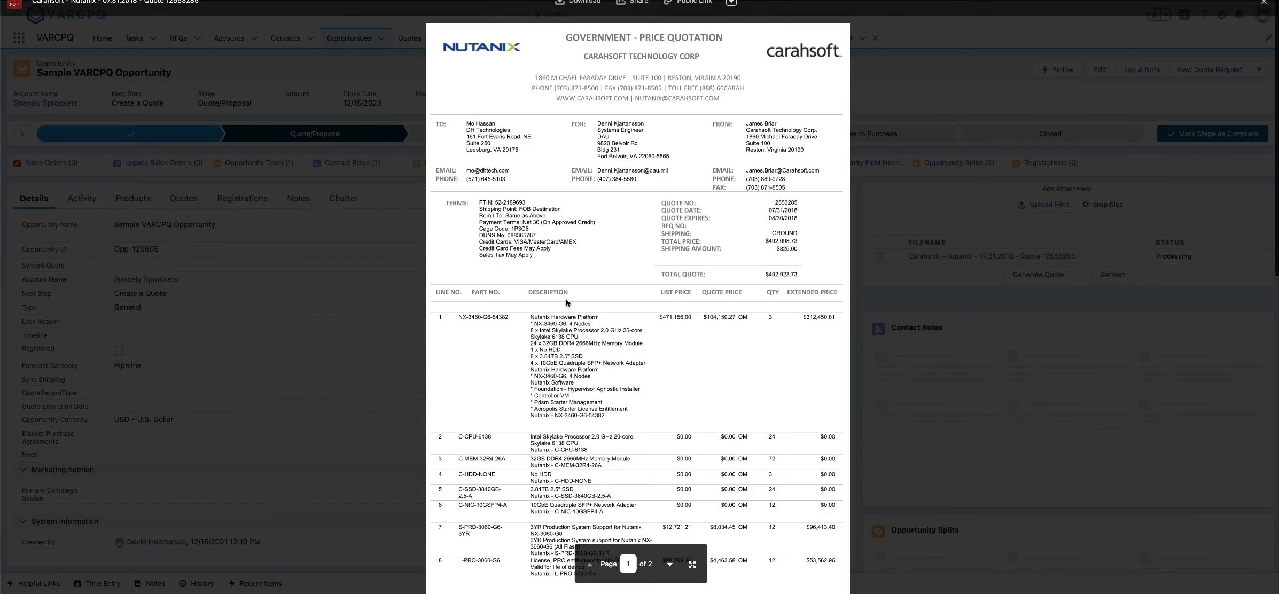
scroll(648, 196, down, 7)
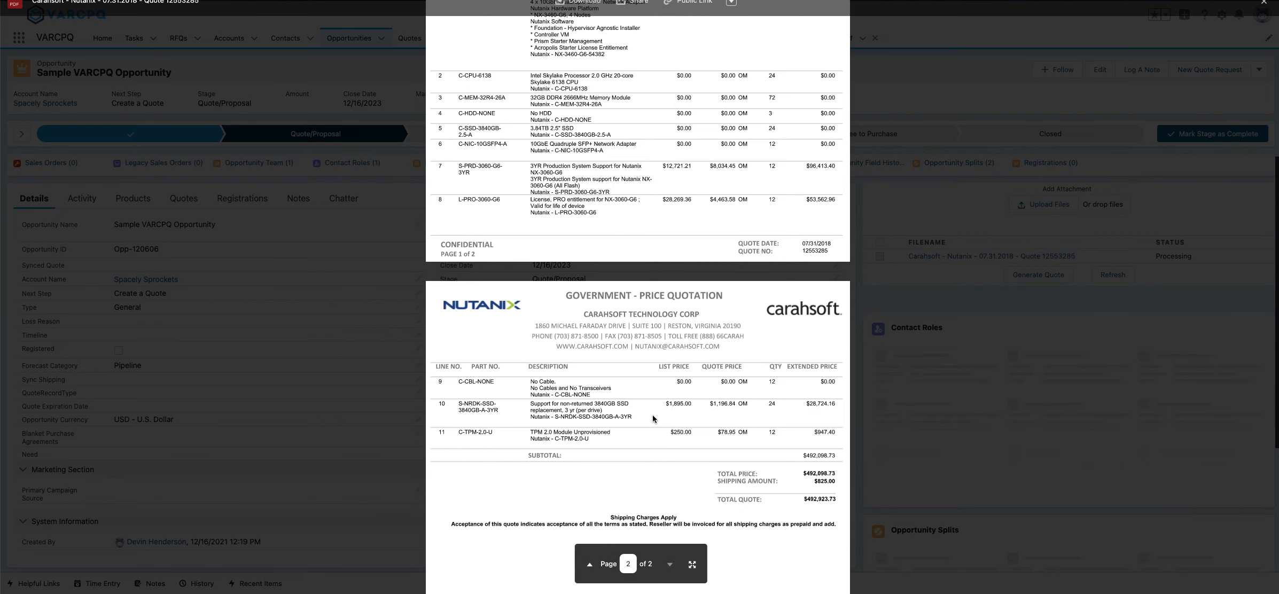
scroll(656, 417, up, 5)
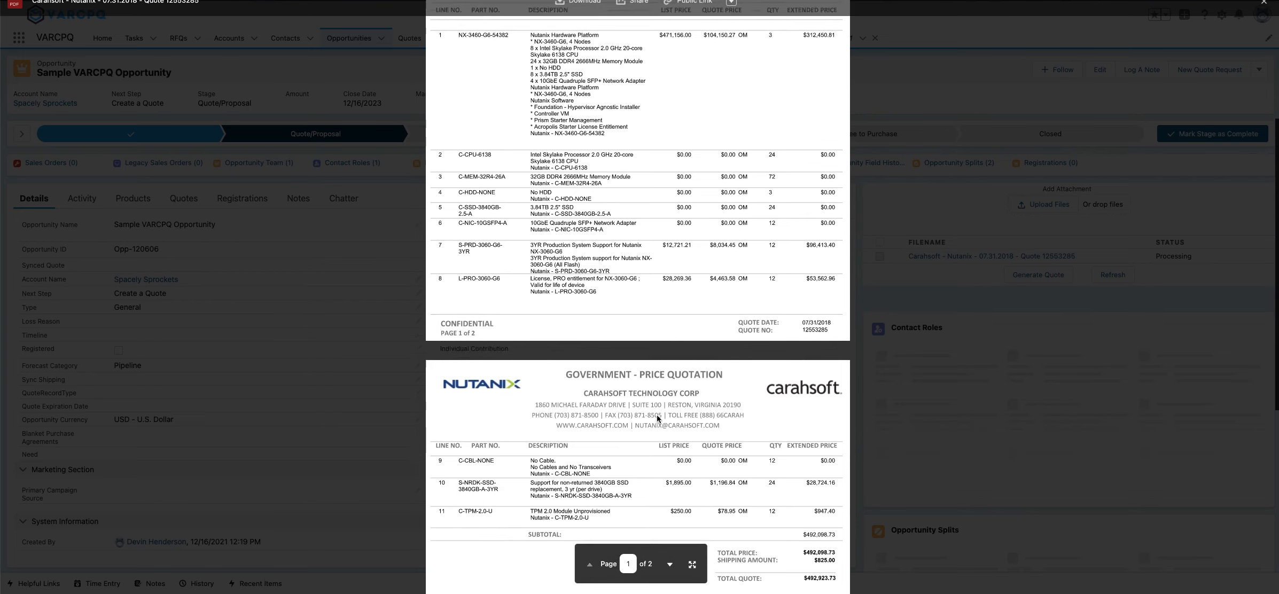
scroll(658, 419, down, 2)
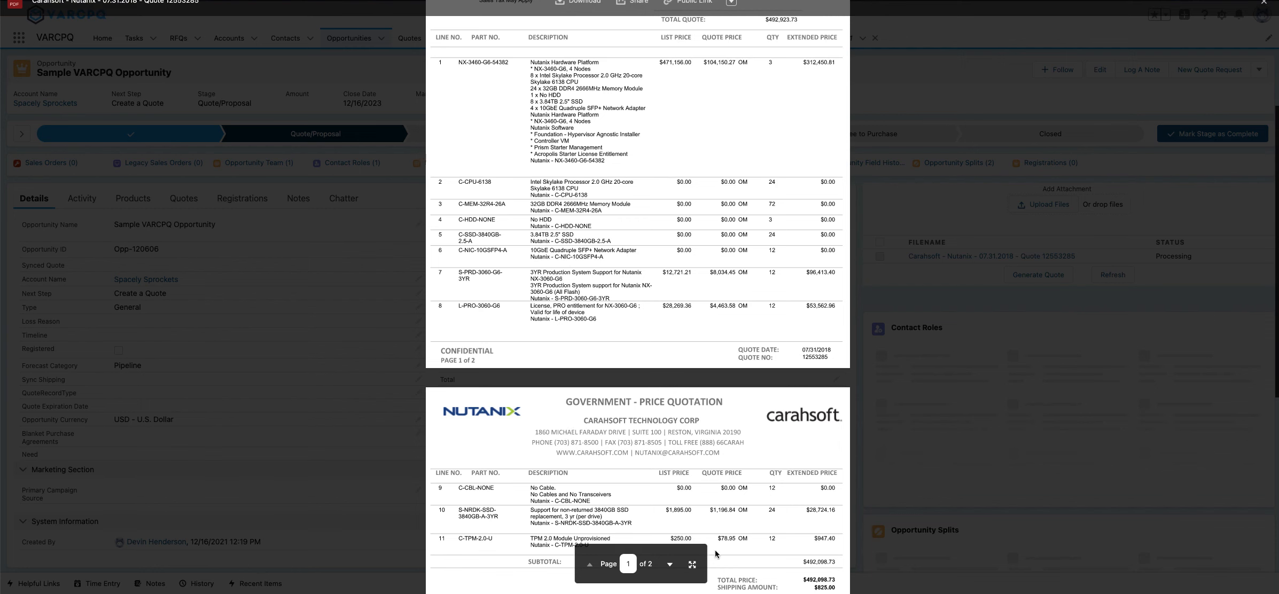
scroll(751, 533, down, 1)
scroll(751, 534, down, 1)
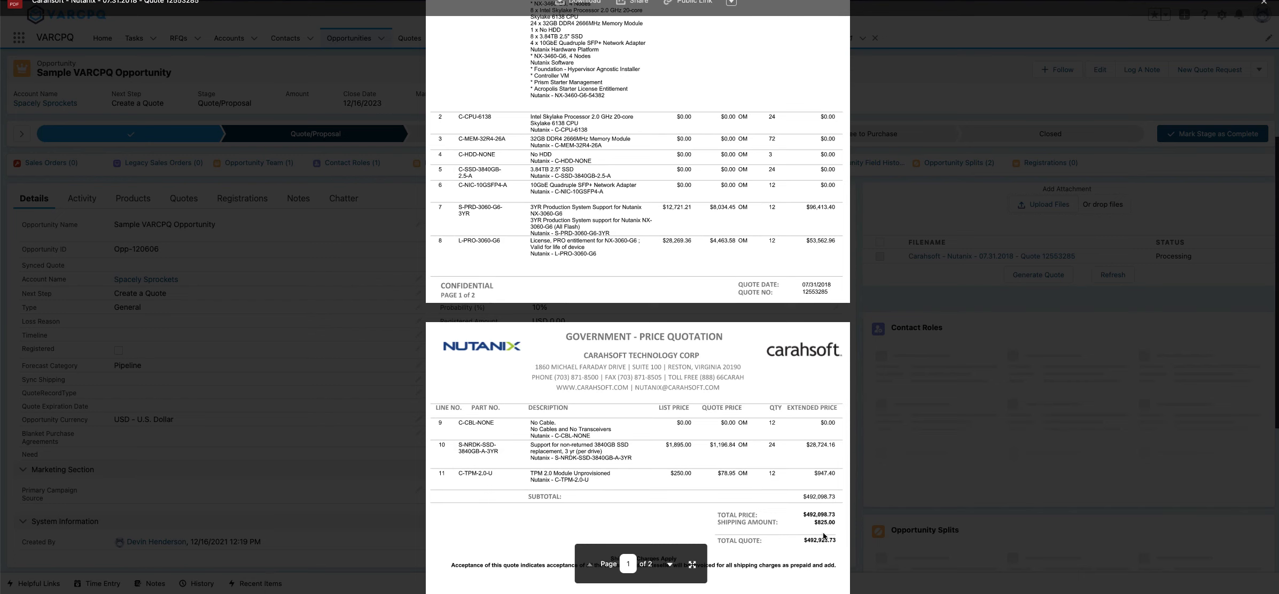
click(961, 486)
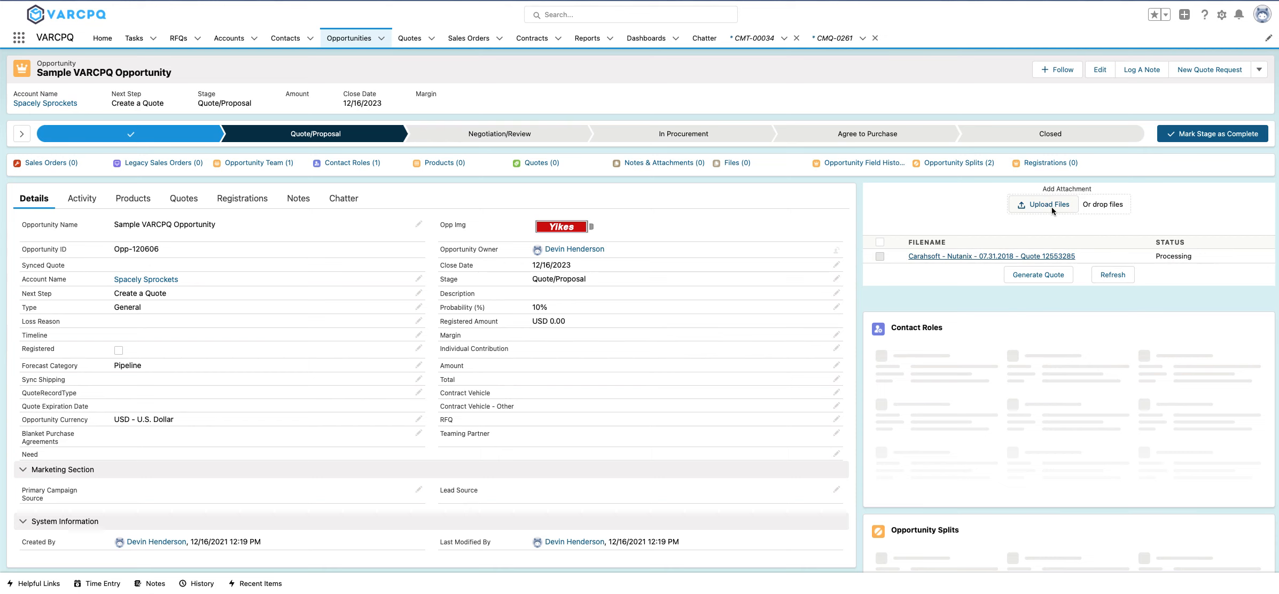
Refresh the attachment's processing status and open the data review for the uploaded Carahsoft quote.
double_click(1156, 259)
click(1124, 276)
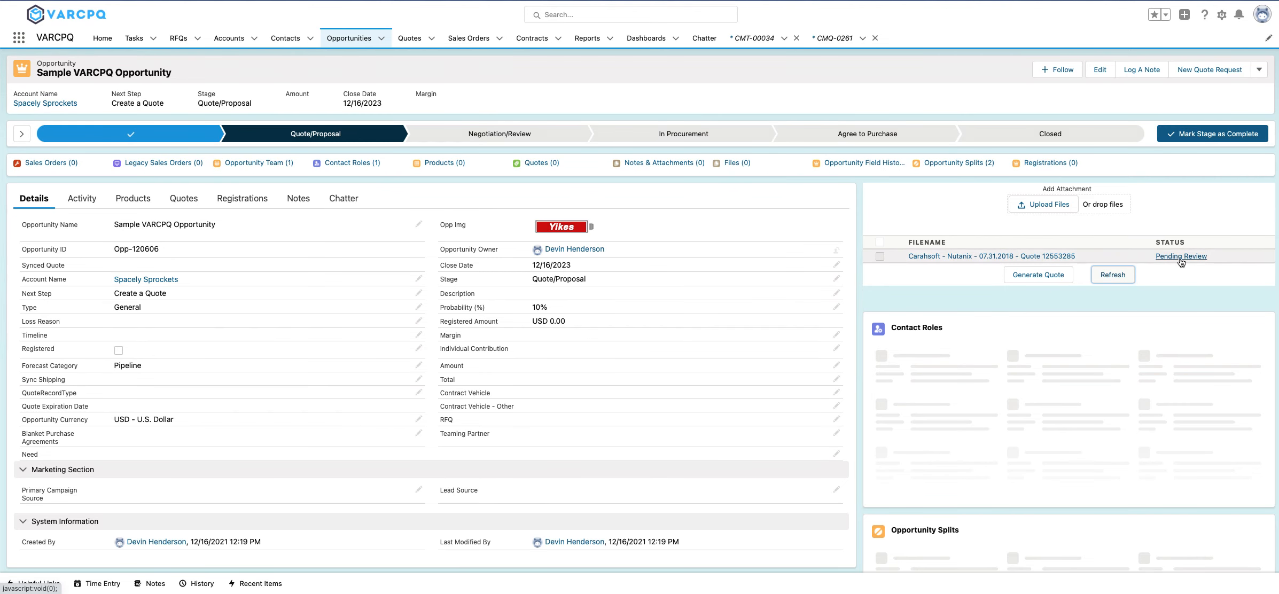
click(1181, 259)
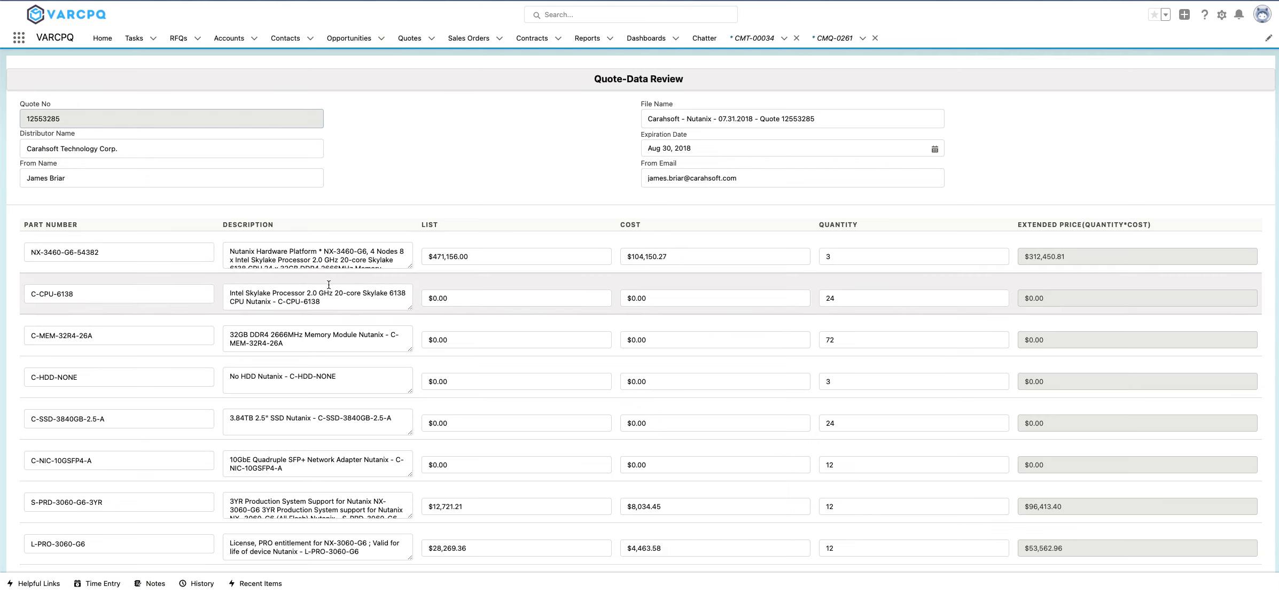
Check the extracted line items, set the shipping cost to 825, and save and close the quote data review.
scroll(754, 288, down, 4)
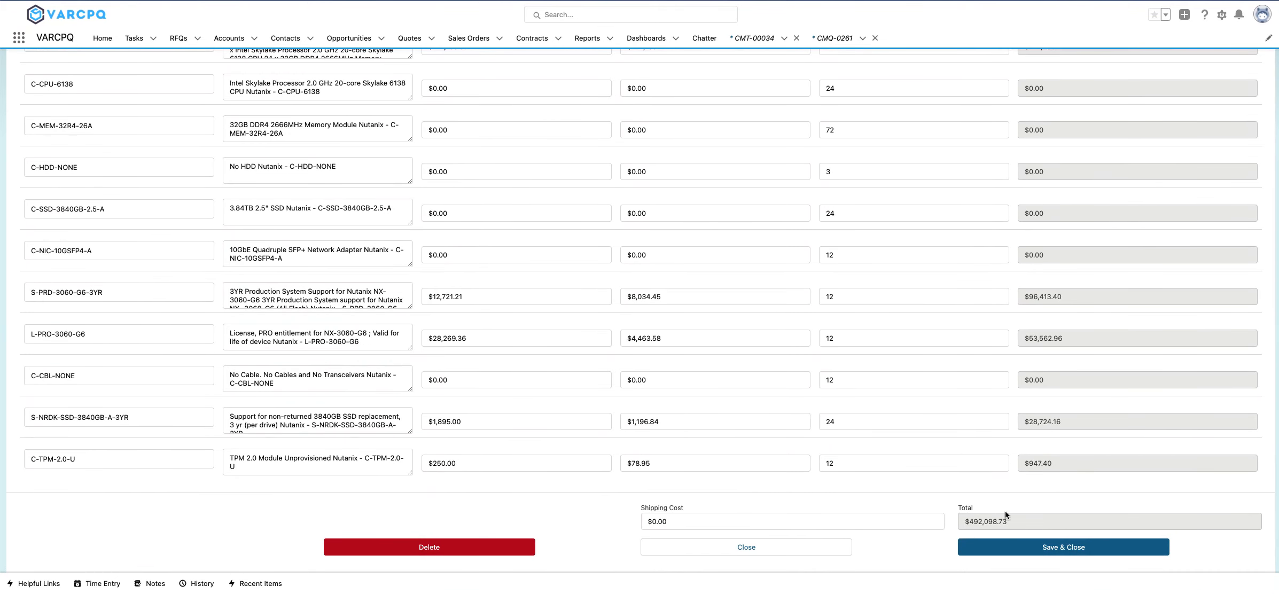
click(760, 523)
text(825)
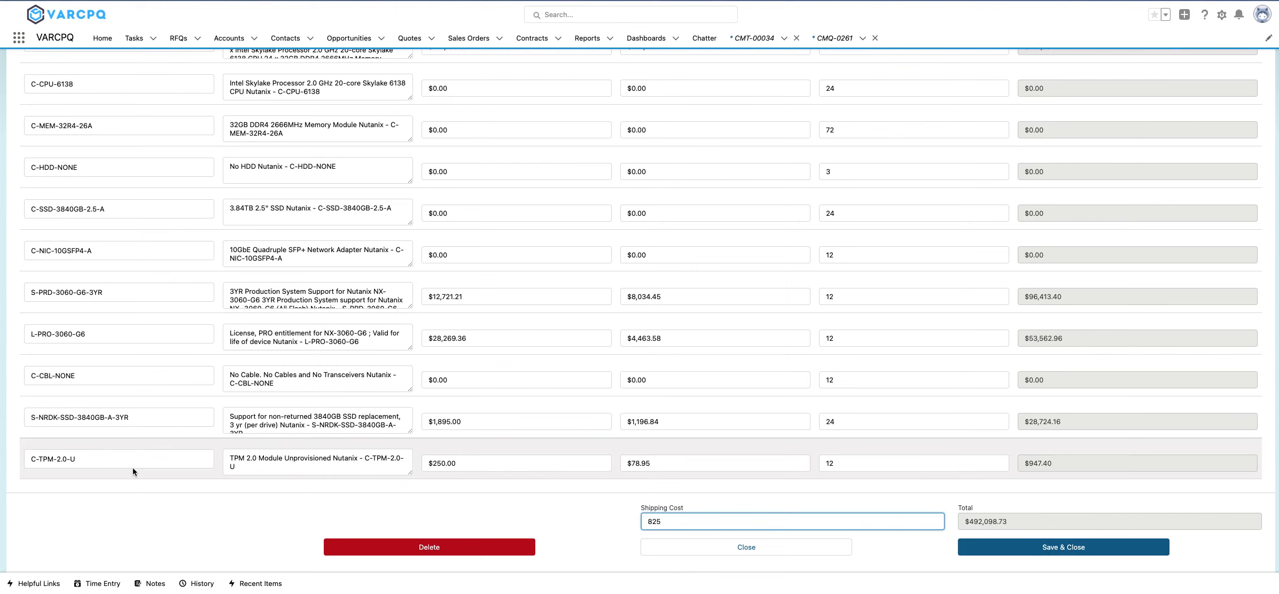
scroll(133, 468, up, 3)
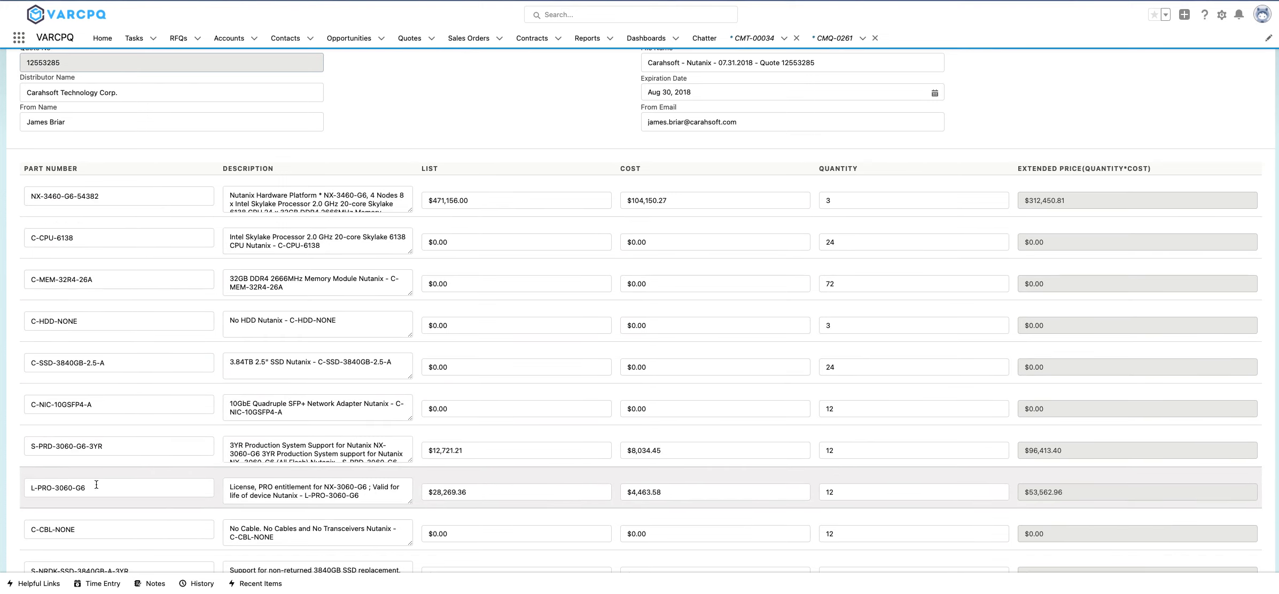
scroll(101, 529, down, 1)
scroll(190, 517, down, 2)
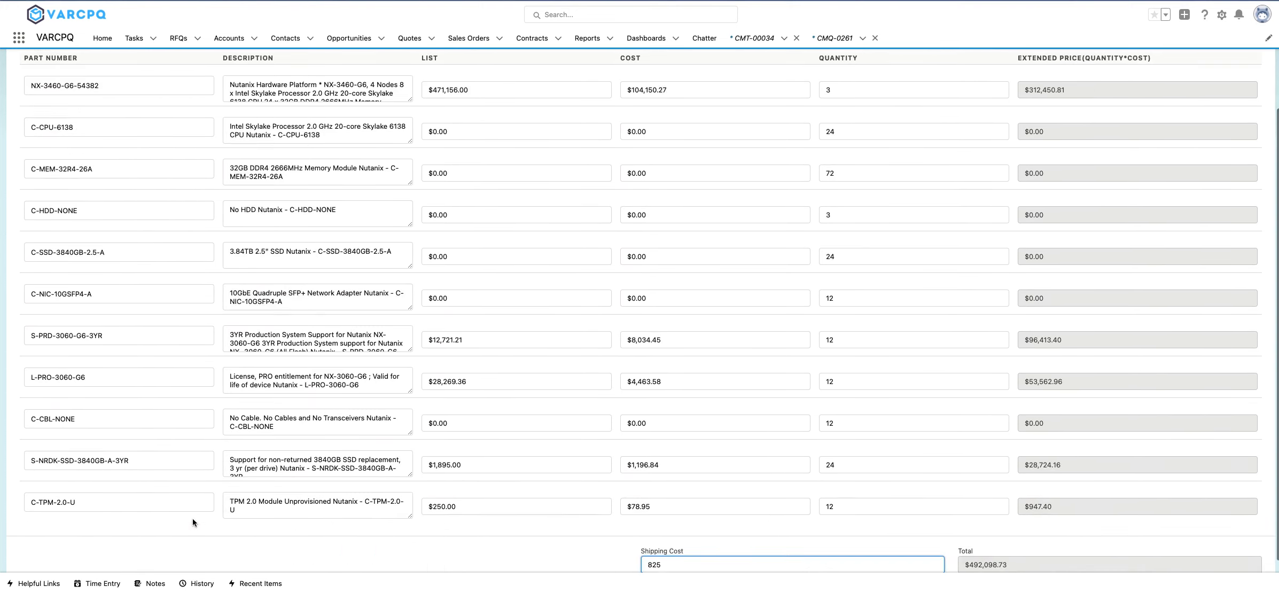
click(1132, 559)
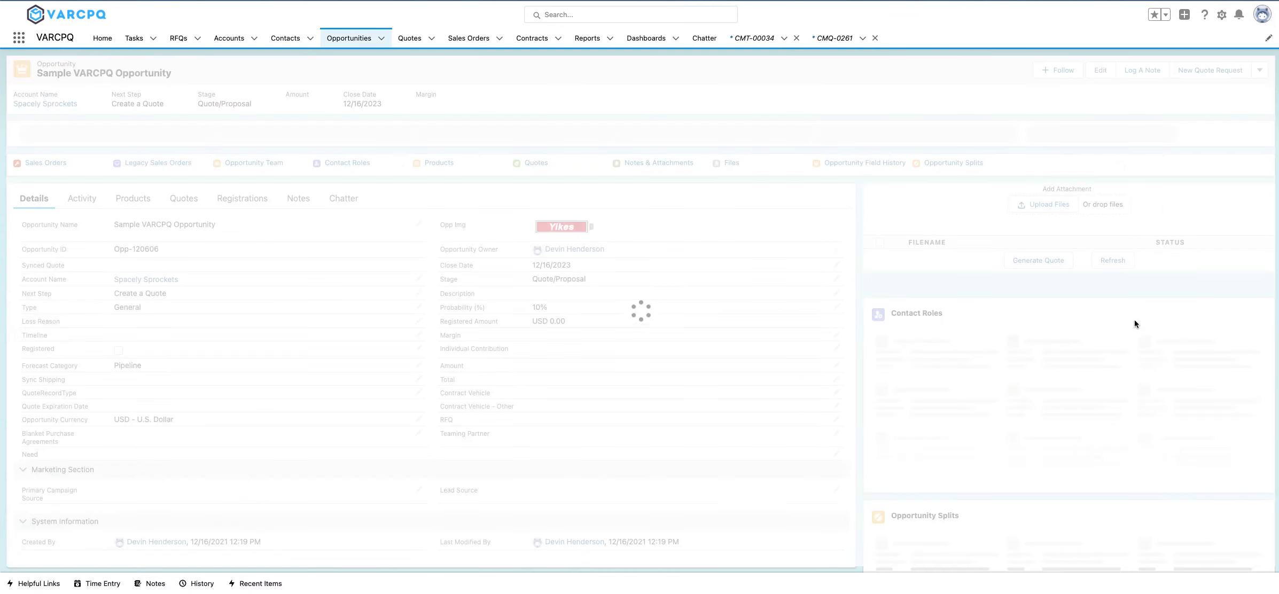
Preview the Carahsoft quote file again to check its shipping amount and total quote.
click(1001, 257)
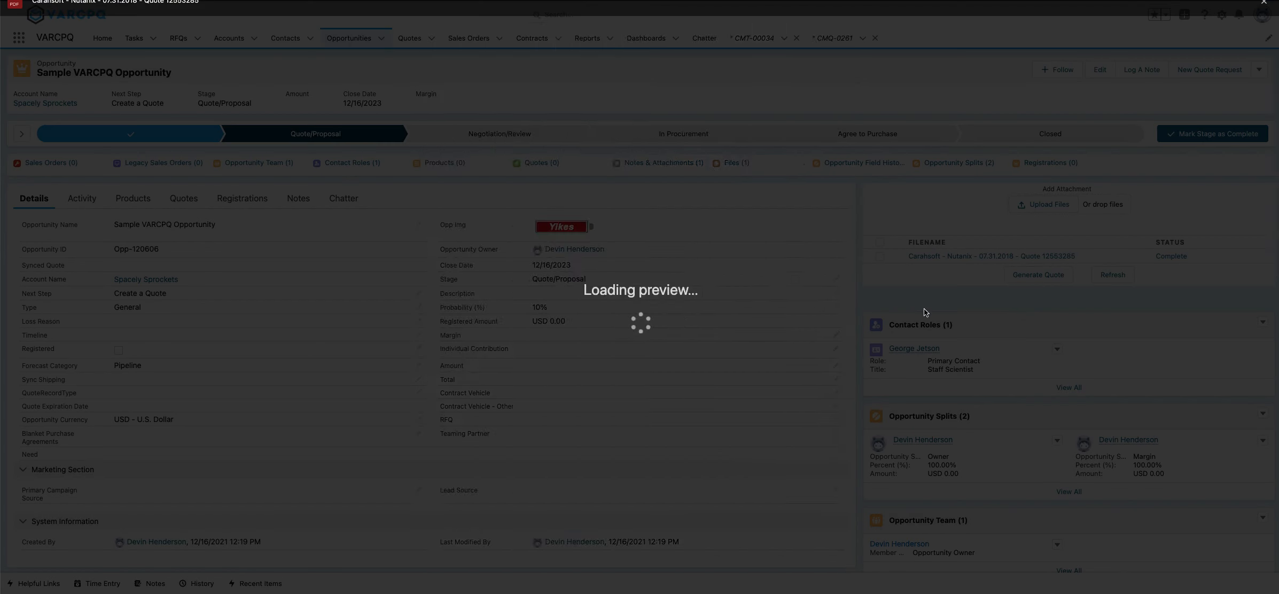
scroll(707, 331, down, 10)
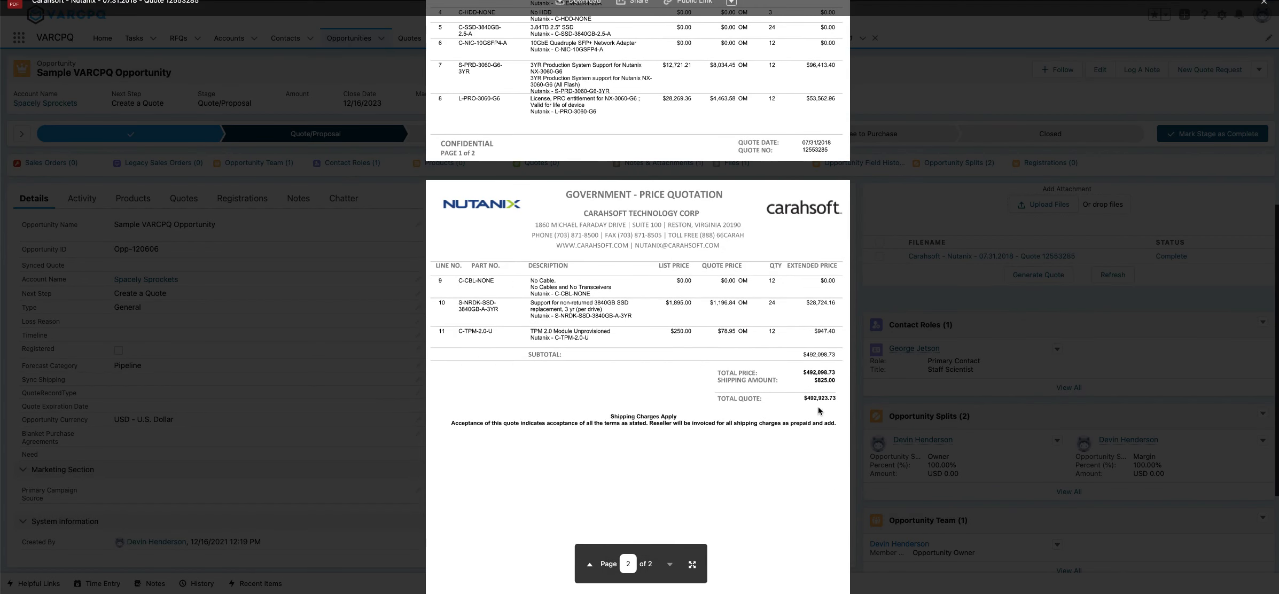
click(1167, 306)
Reopen the completed quote data review to check the shipping cost and total, and close it without saving.
click(1170, 257)
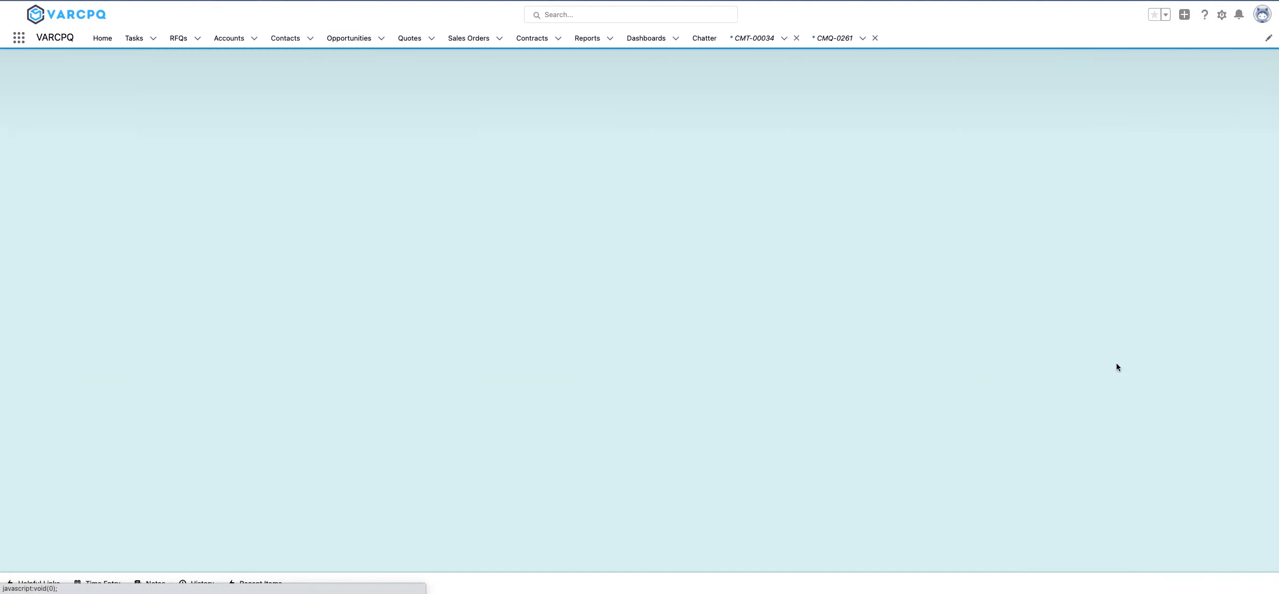
scroll(1074, 353, down, 10)
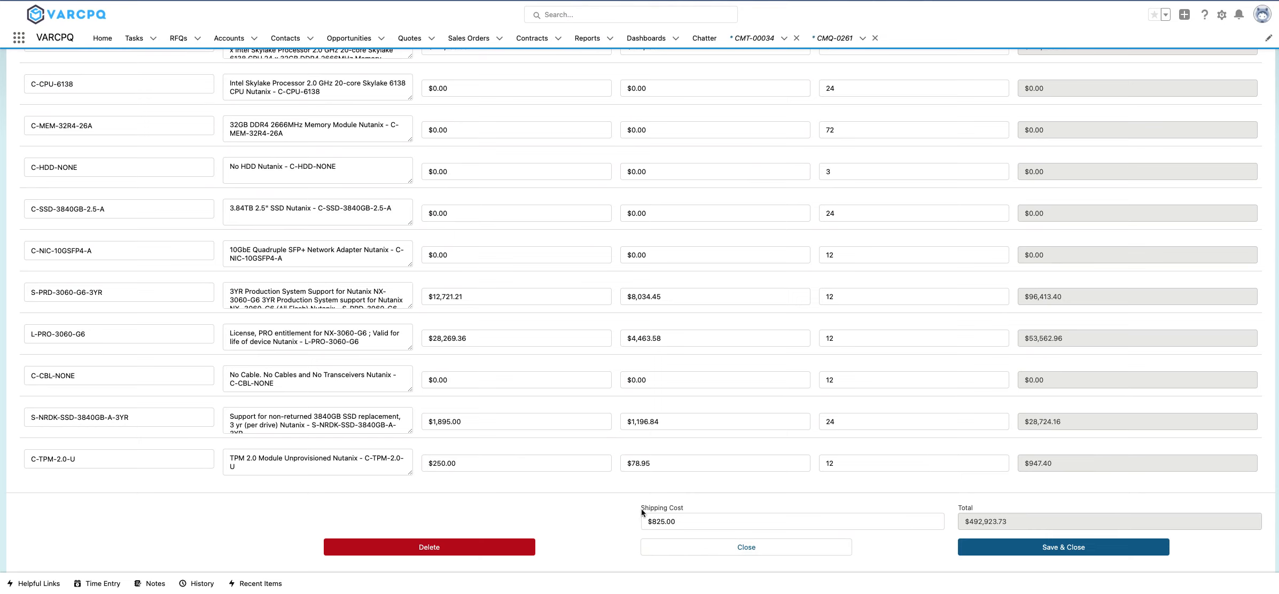
click(847, 551)
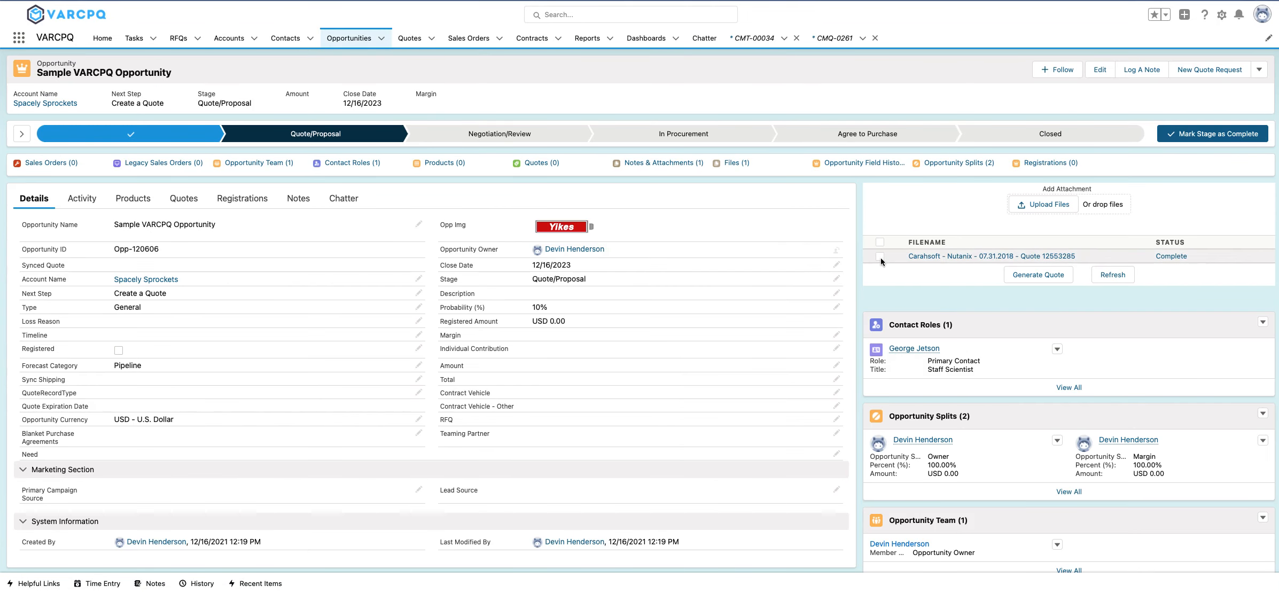
Generate an Open Market Quote from the reviewed Carahsoft attachment.
click(881, 257)
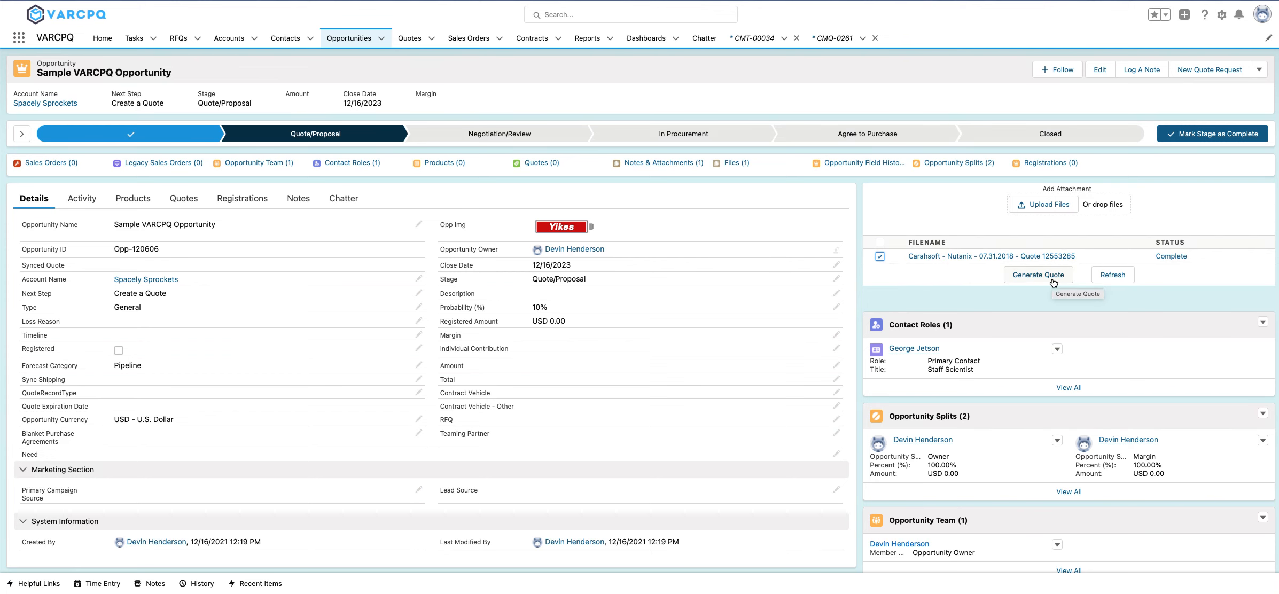
click(1023, 281)
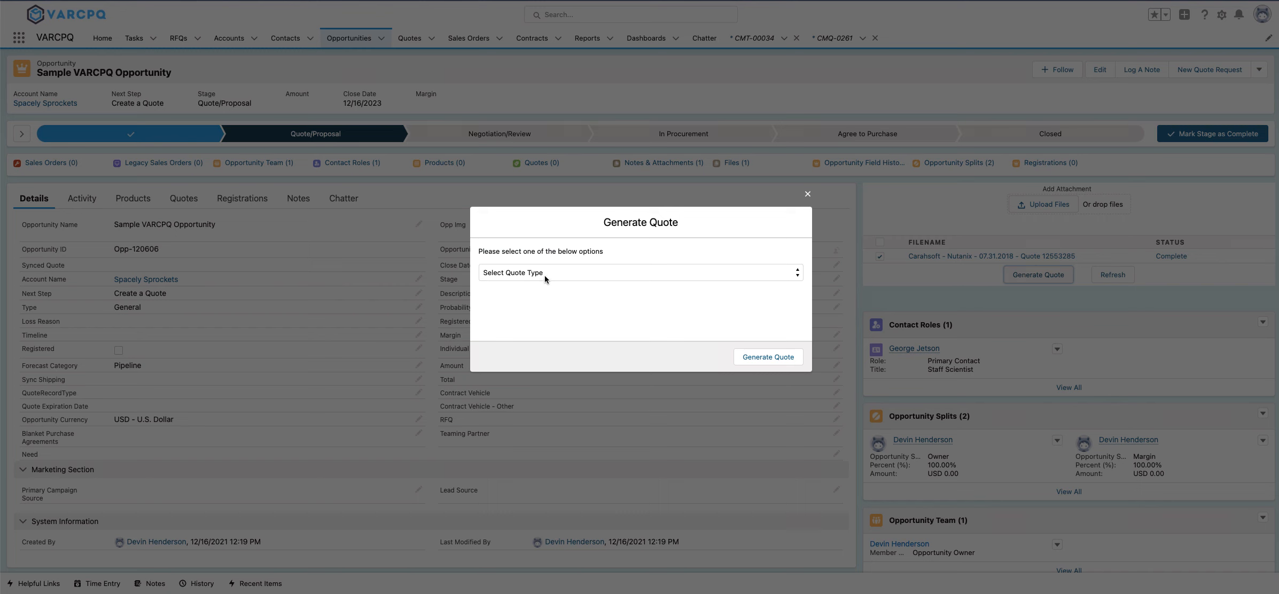
click(544, 275)
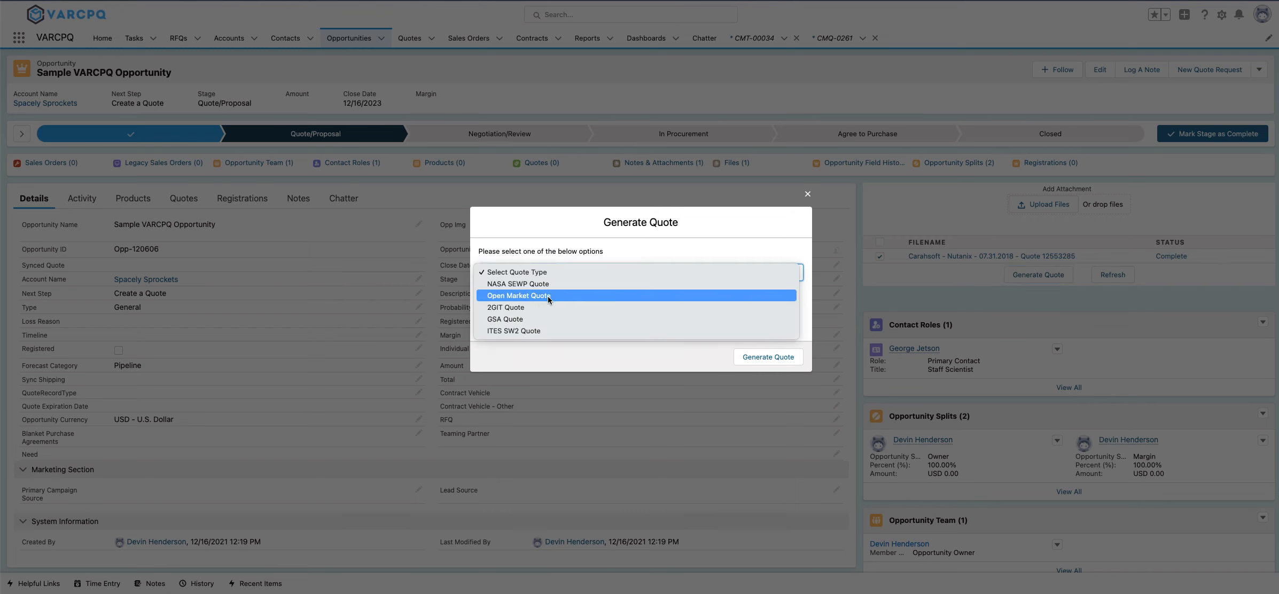
click(567, 296)
click(726, 358)
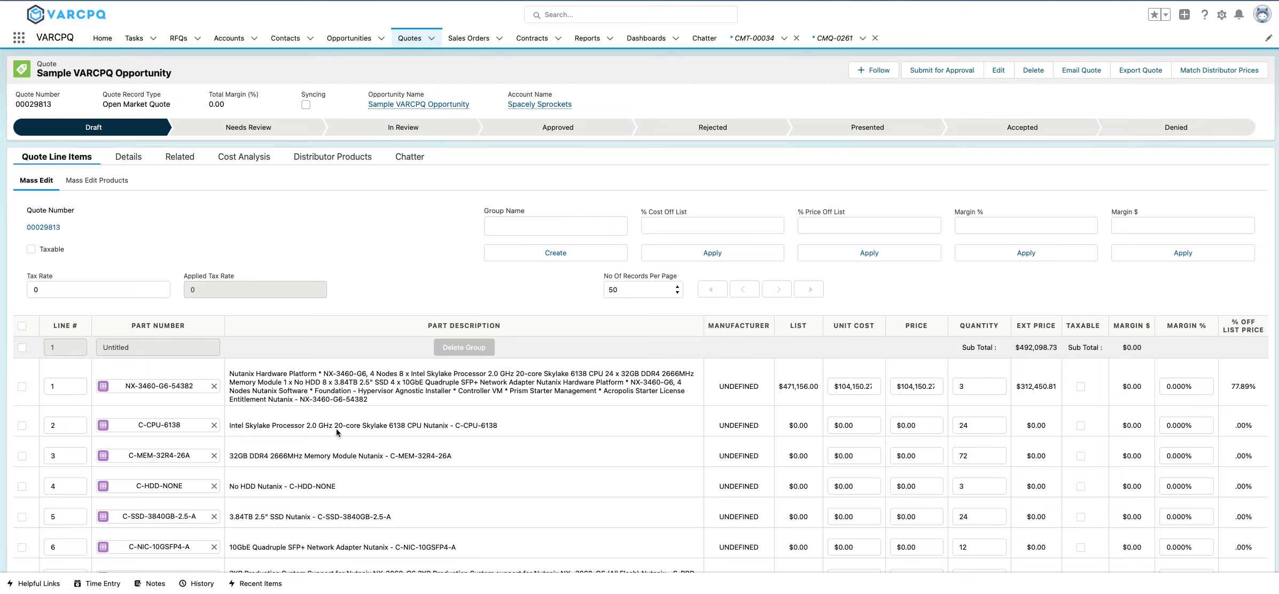
Review the generated quote's line items, freight and totals, and open the mass editing view for its products.
scroll(335, 429, down, 4)
scroll(334, 434, down, 1)
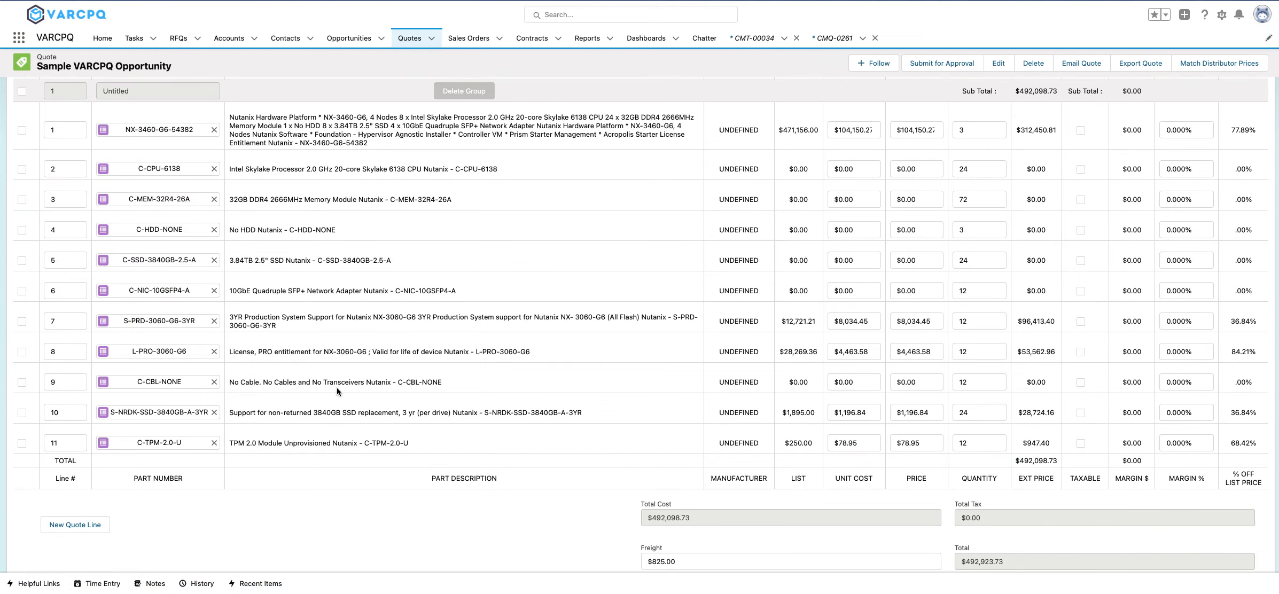
scroll(337, 388, up, 5)
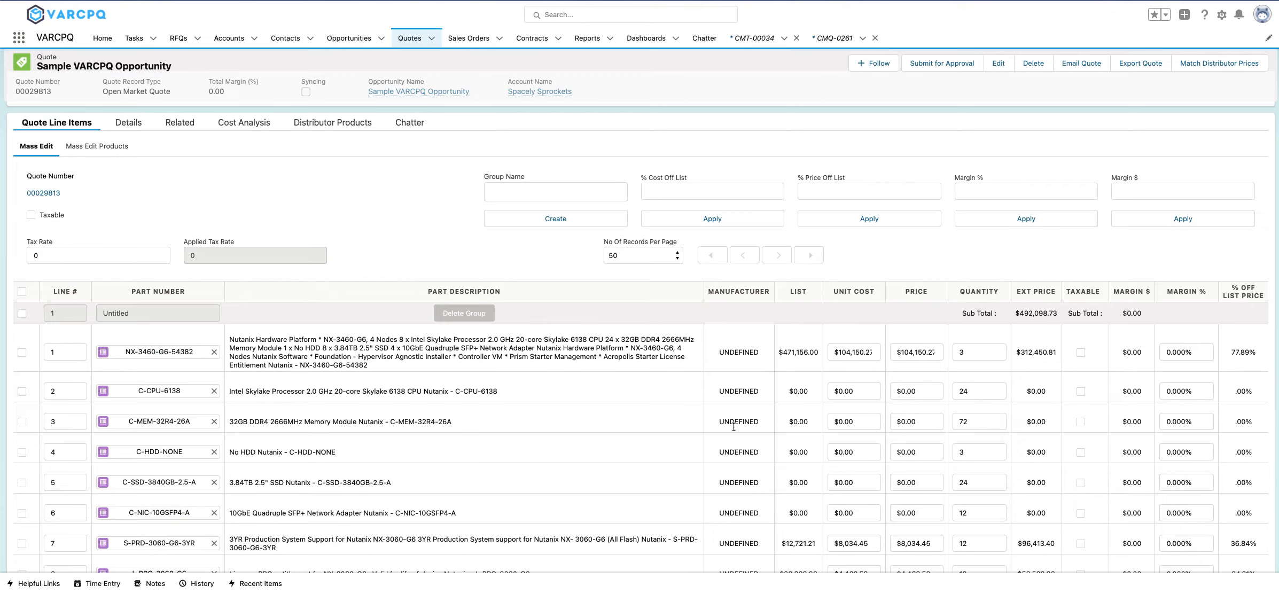
scroll(736, 451, down, 1)
scroll(736, 451, down, 3)
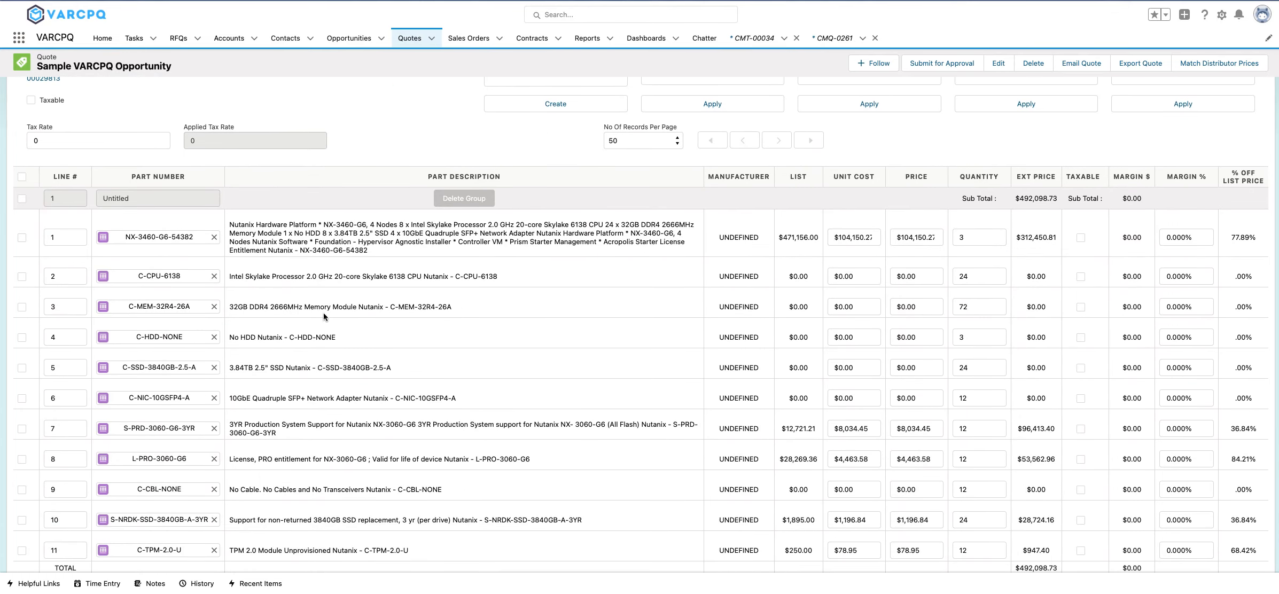
scroll(336, 315, up, 4)
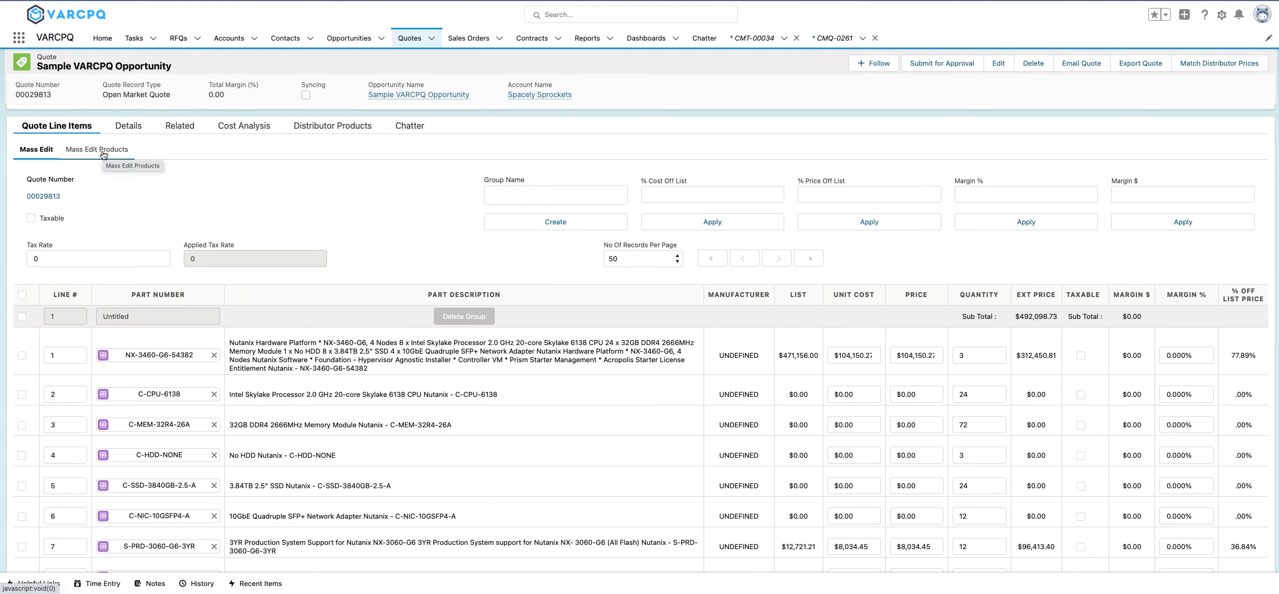
click(103, 152)
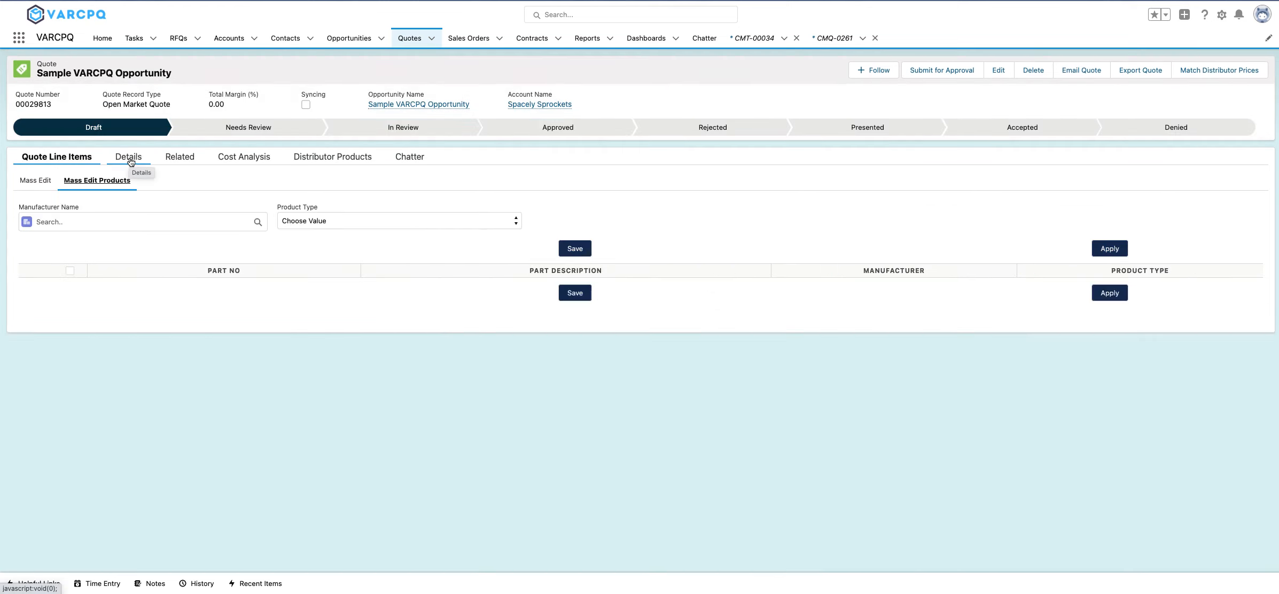
Apply manufacturer Nutanix Inc. and product type Hardware to all listed products except L-PRO-3060-G6.
click(104, 221)
text(Nutanix)
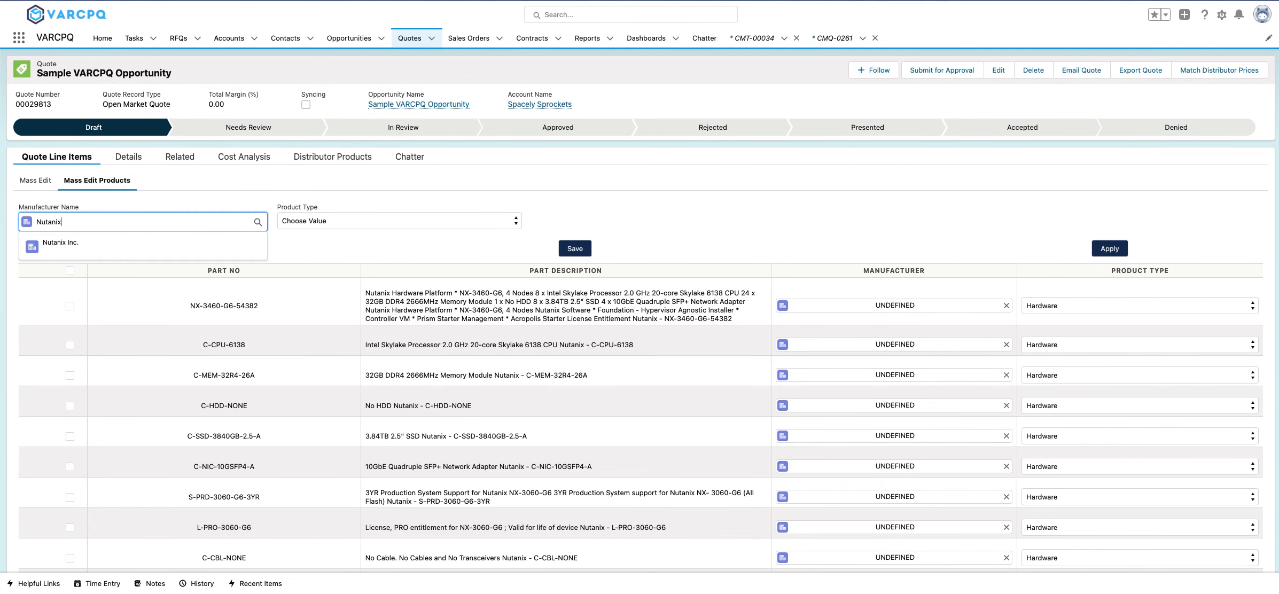
click(68, 248)
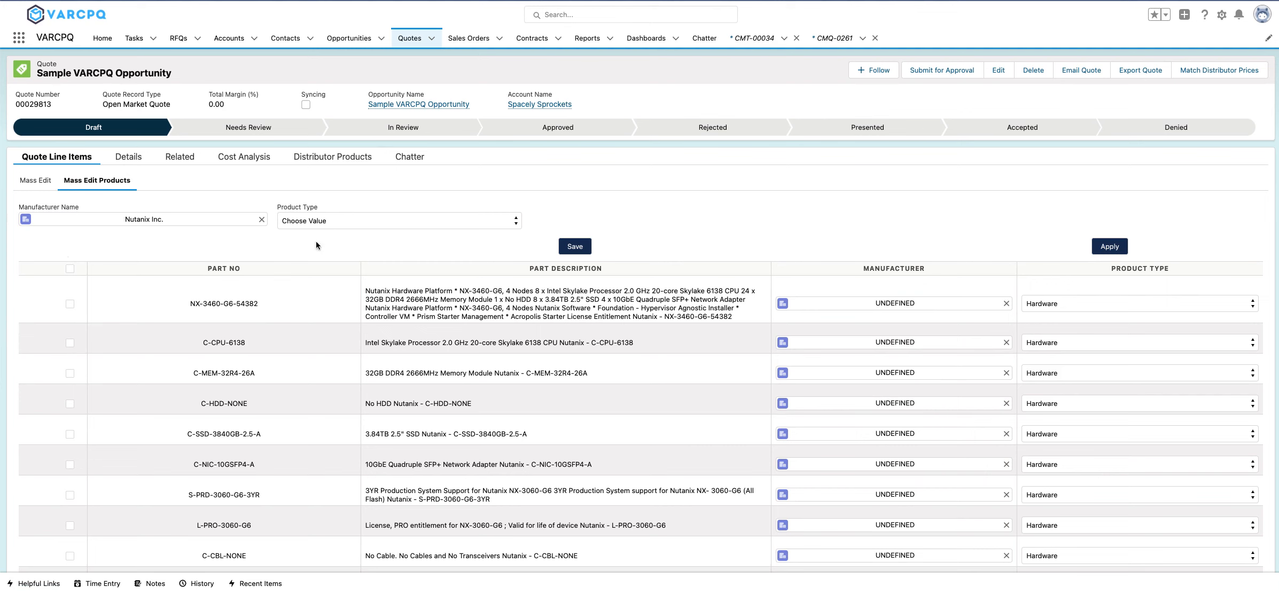
click(394, 222)
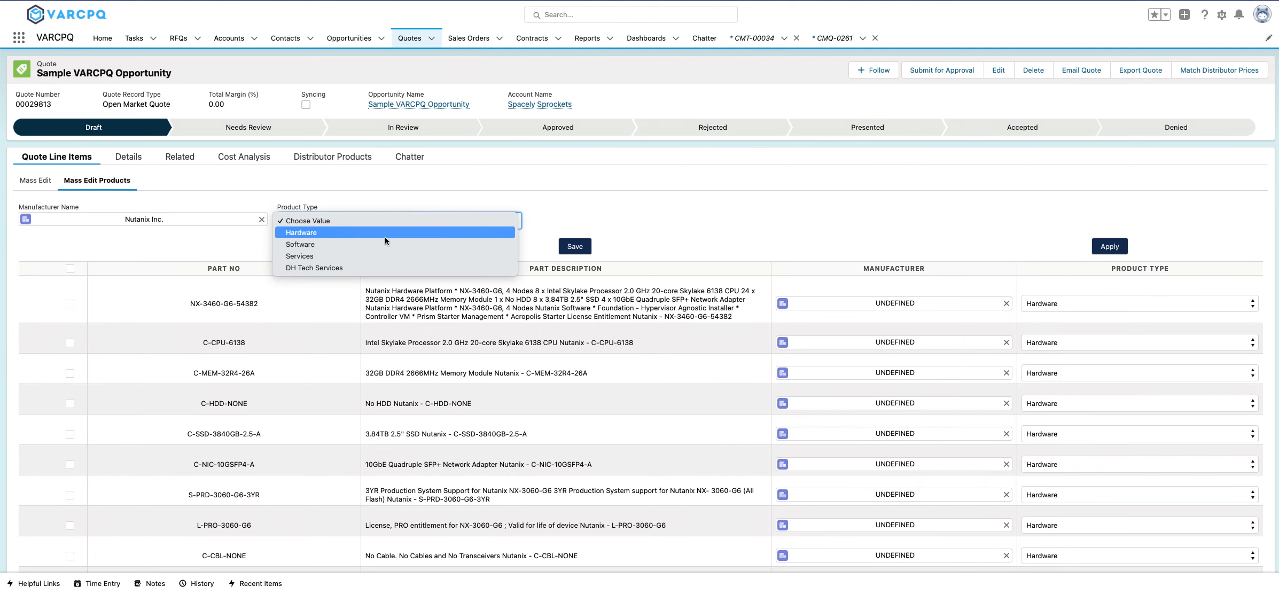
click(386, 238)
click(70, 268)
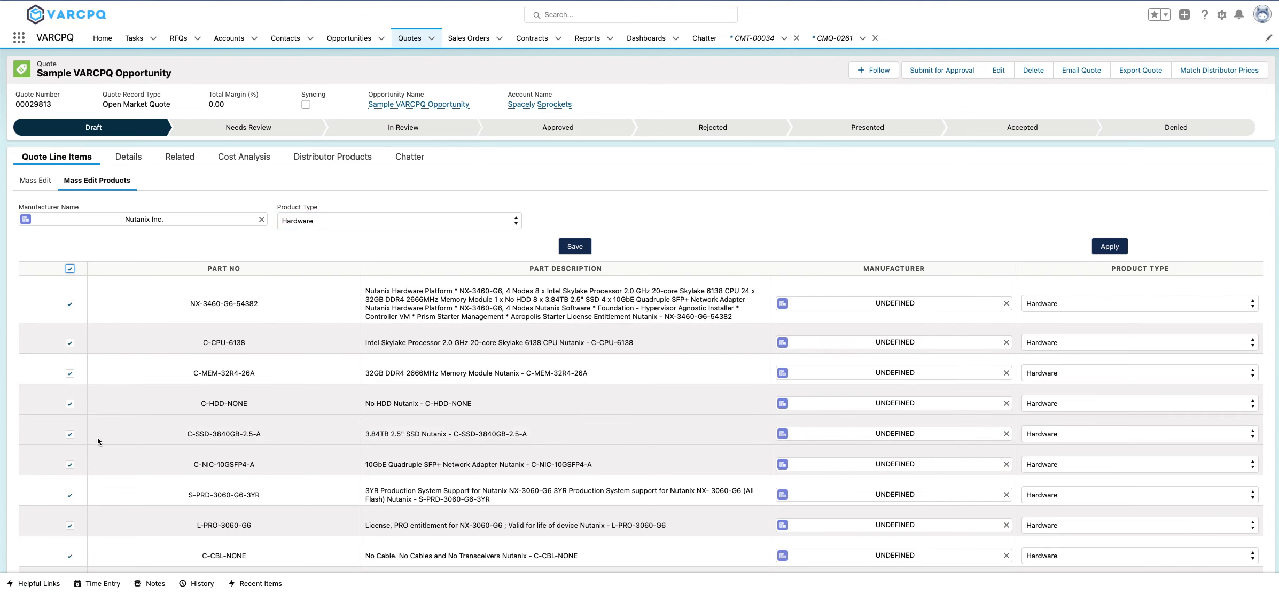
scroll(96, 436, down, 3)
click(69, 443)
click(1112, 164)
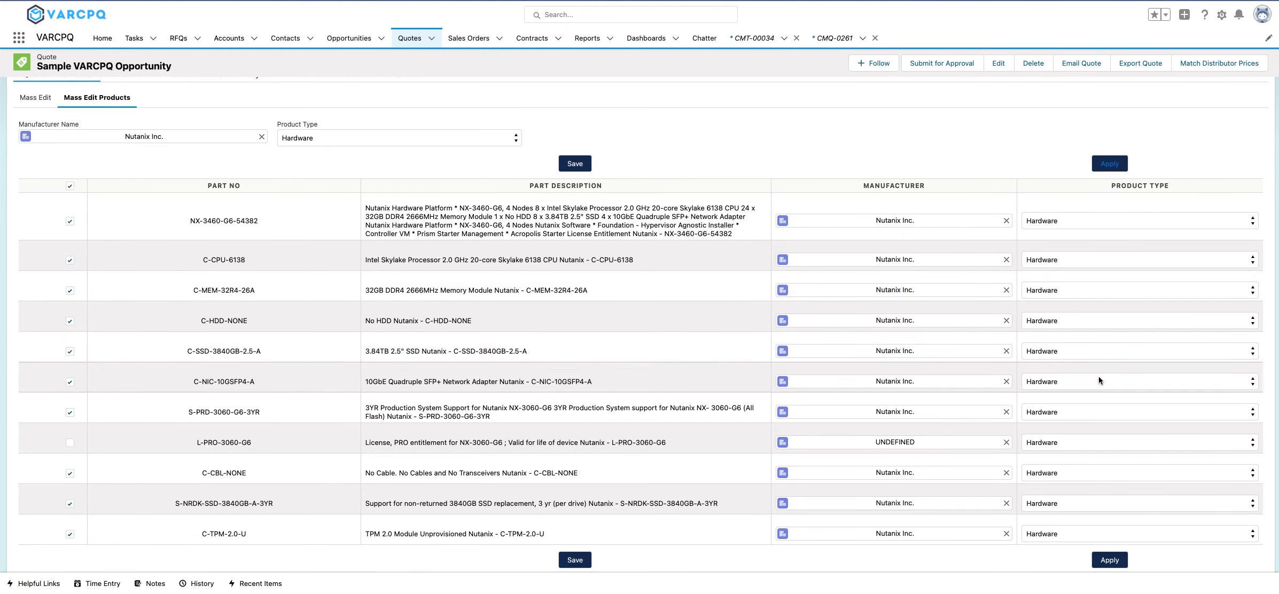
Set product L-PRO-3060-G6 to type Software with manufacturer Nutanix Inc., and save the product edits.
click(1143, 450)
click(1125, 454)
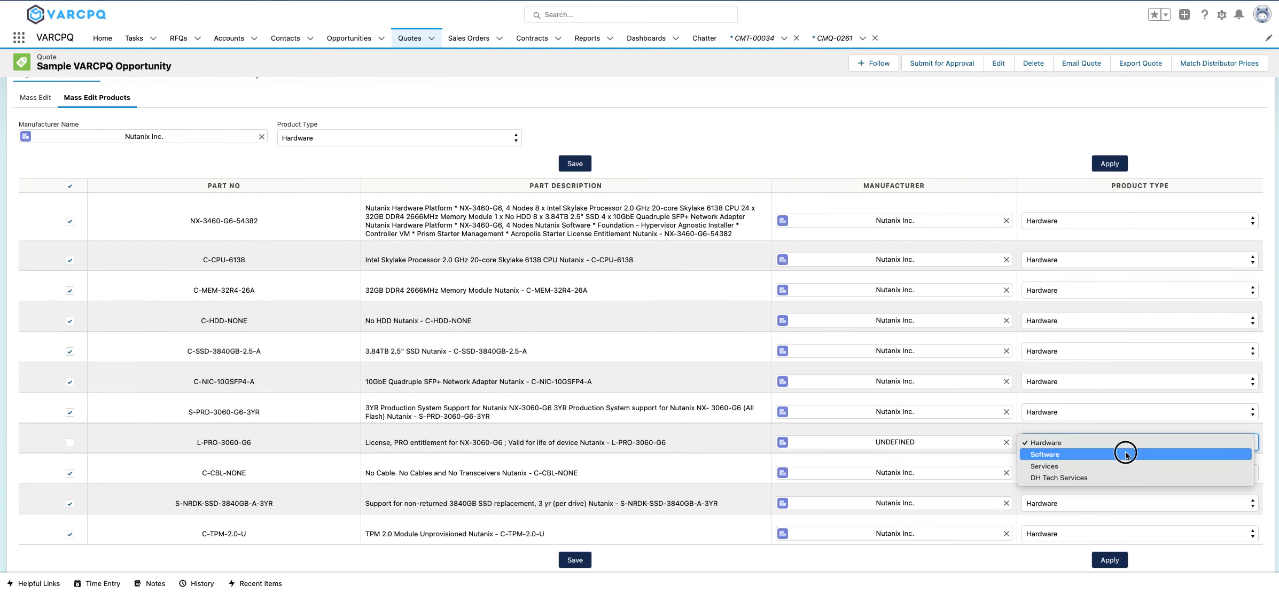
click(1006, 443)
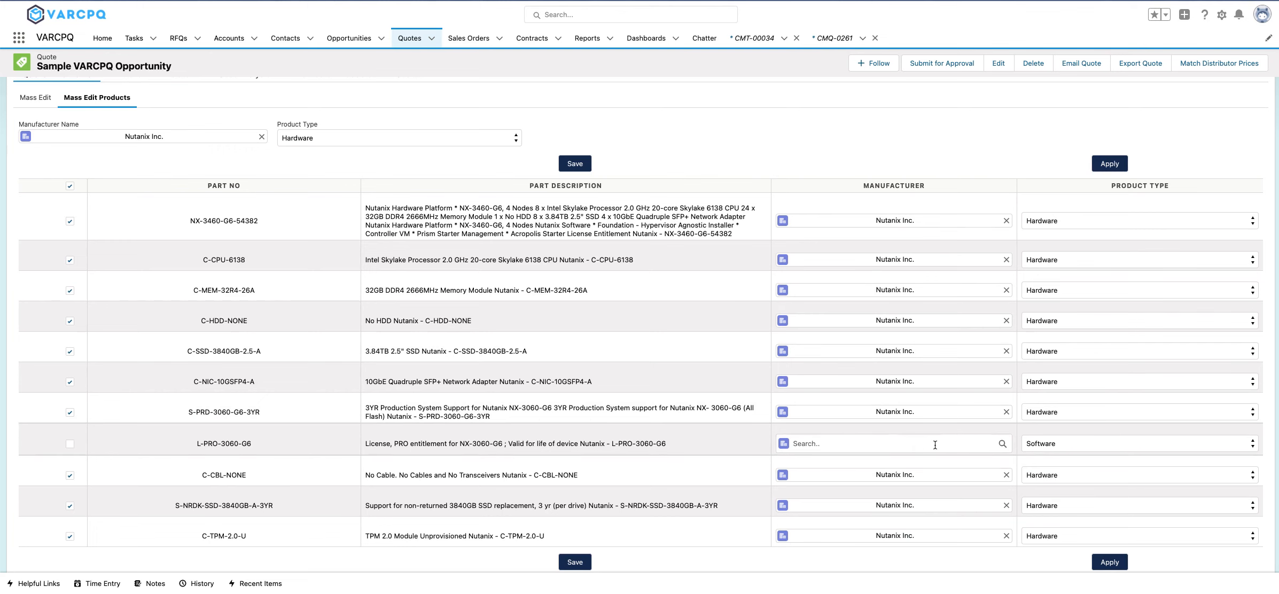
text(vmware)
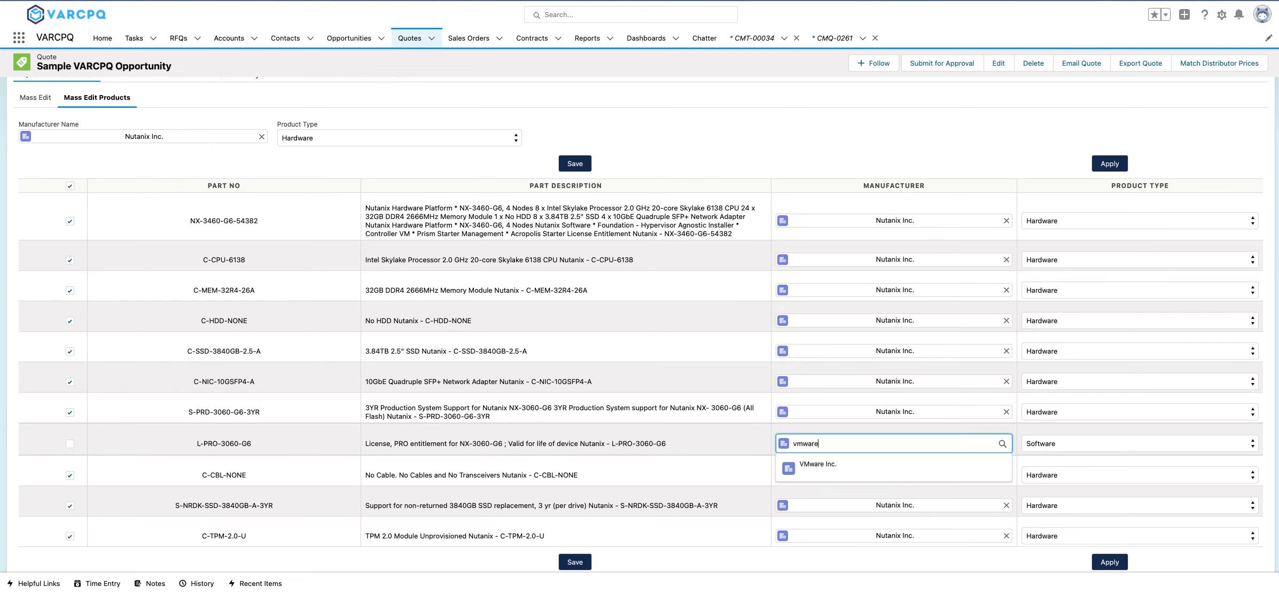
key(BackSpace)
key(BackSpace)
key(BackSpace)
key(BackSpace)
text(nutanix)
click(909, 465)
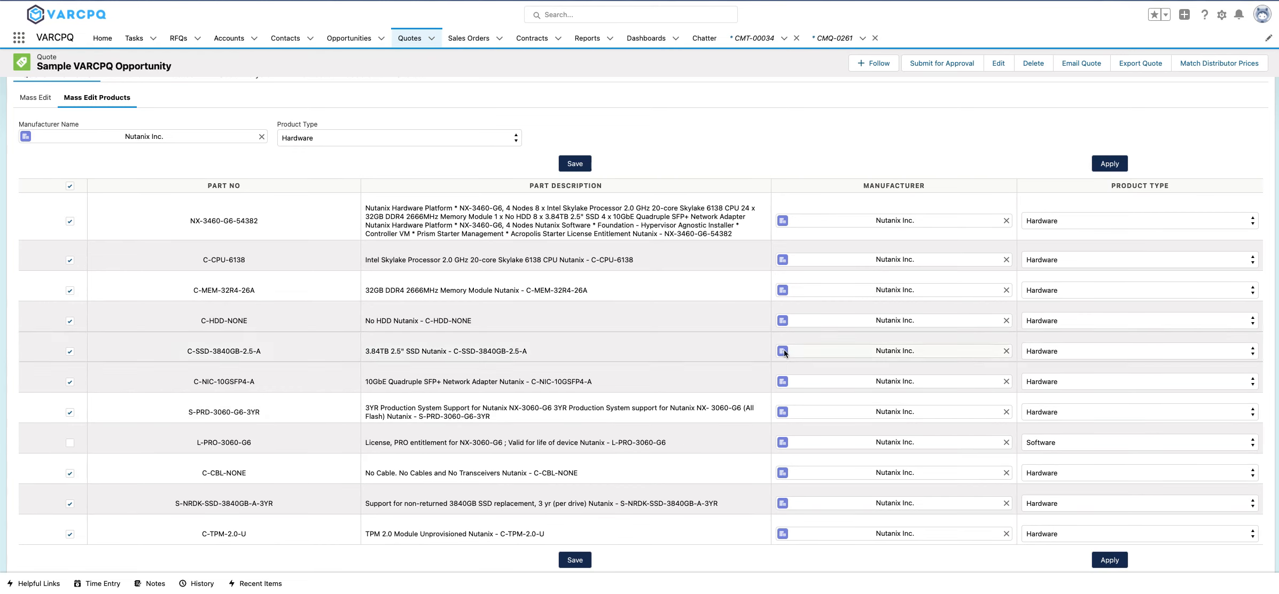
click(582, 562)
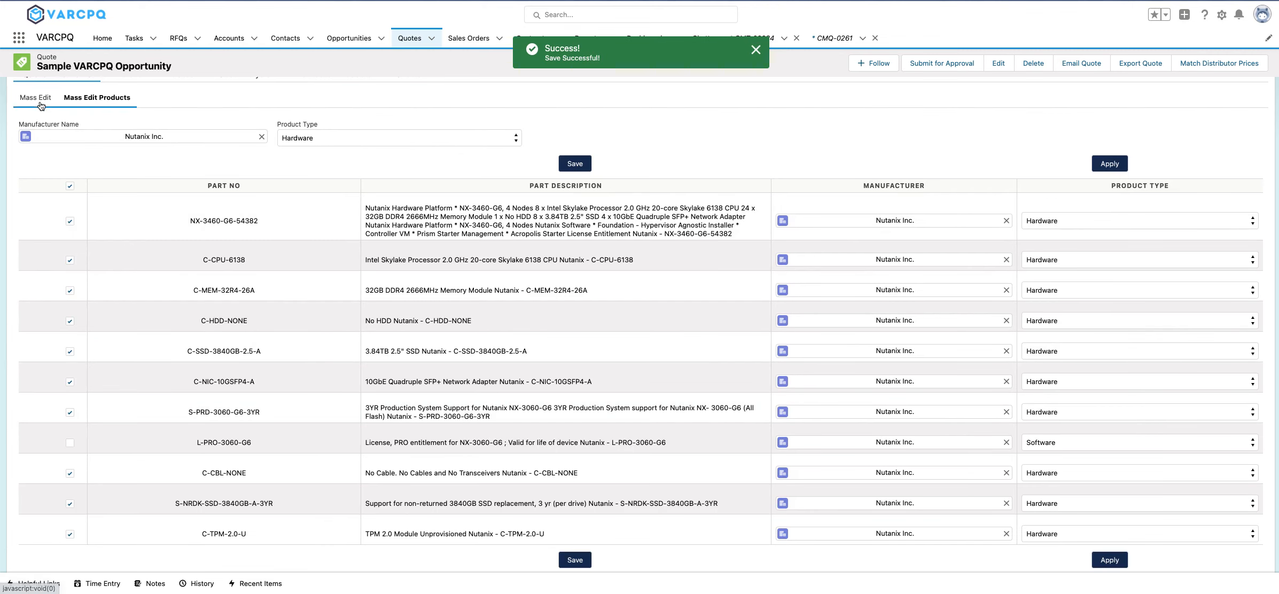
Check the updated manufacturers in the quote's line-item mass editing view and apply a 20% margin to all lines.
click(37, 100)
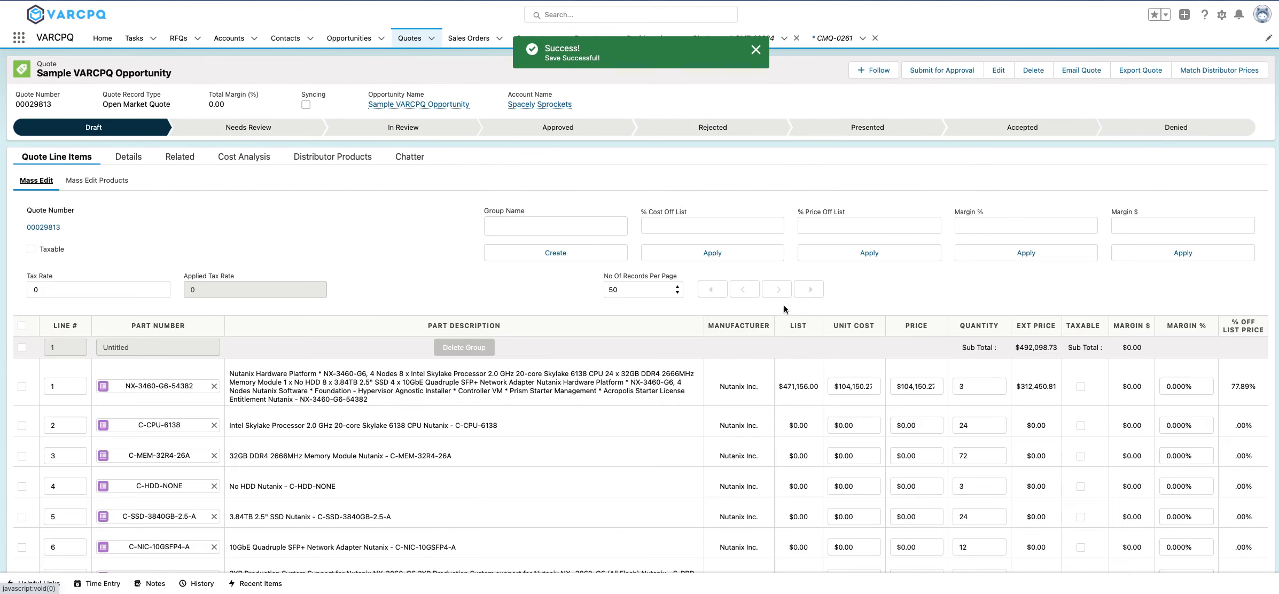
scroll(749, 400, down, 10)
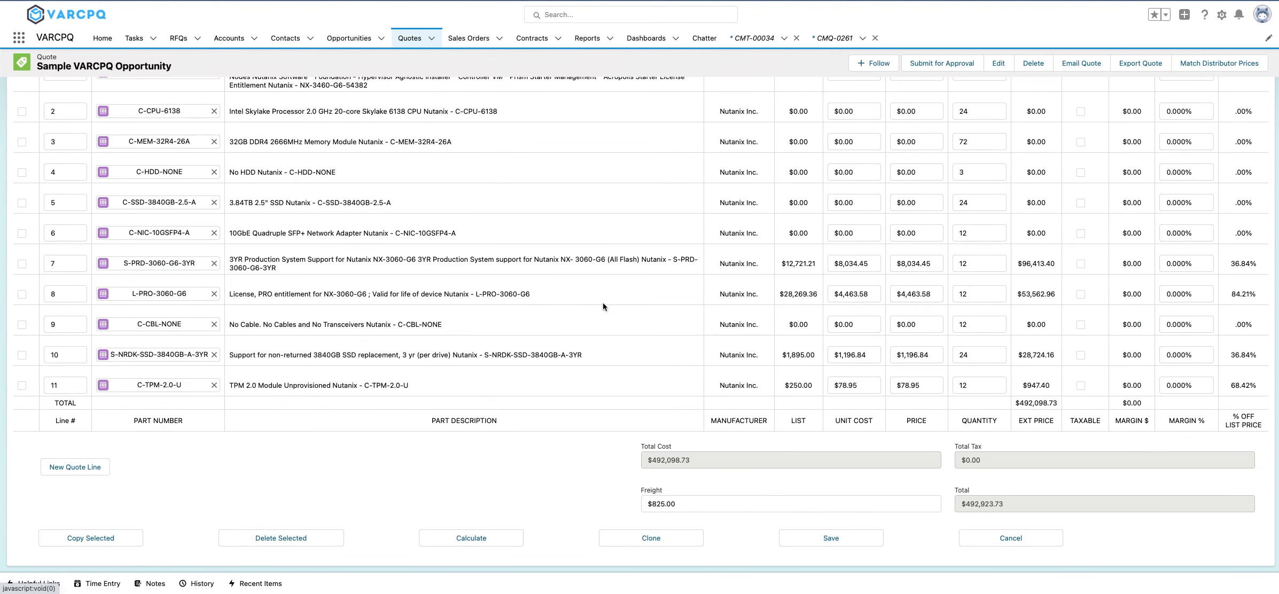
scroll(603, 303, up, 5)
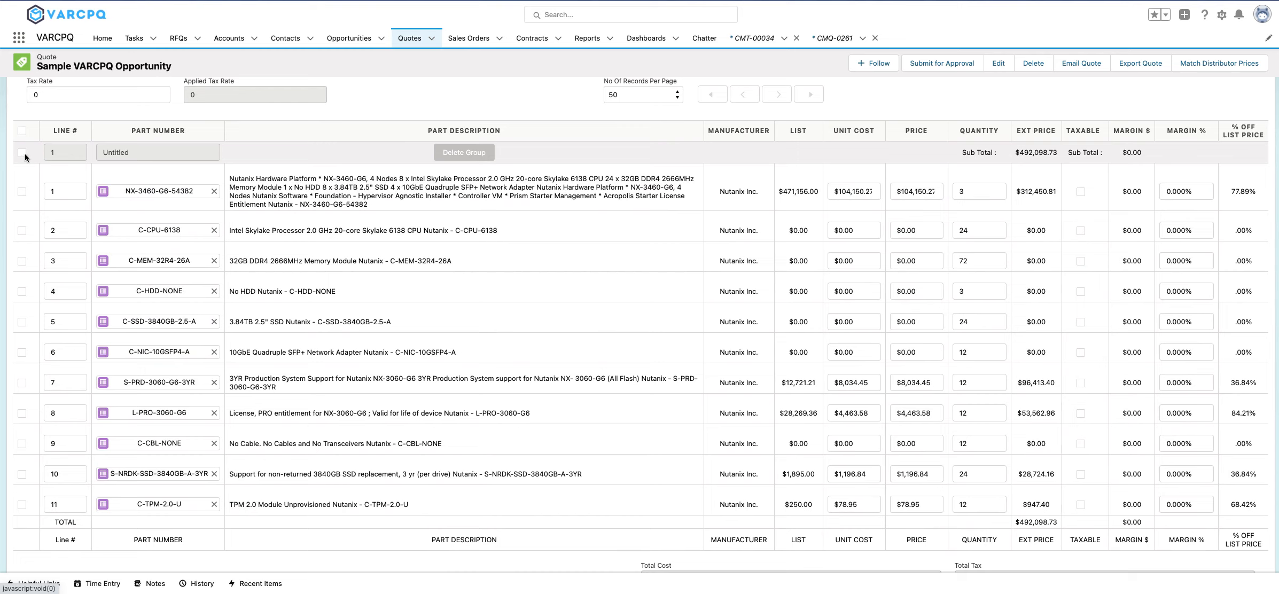
scroll(411, 322, up, 2)
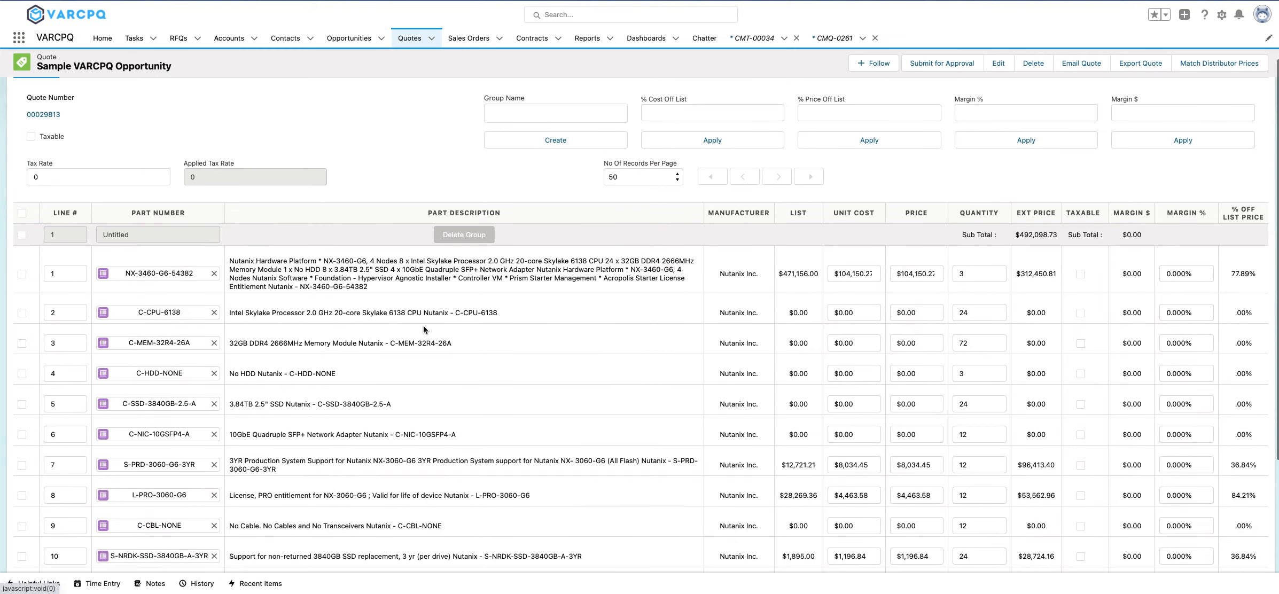
click(908, 115)
click(1010, 113)
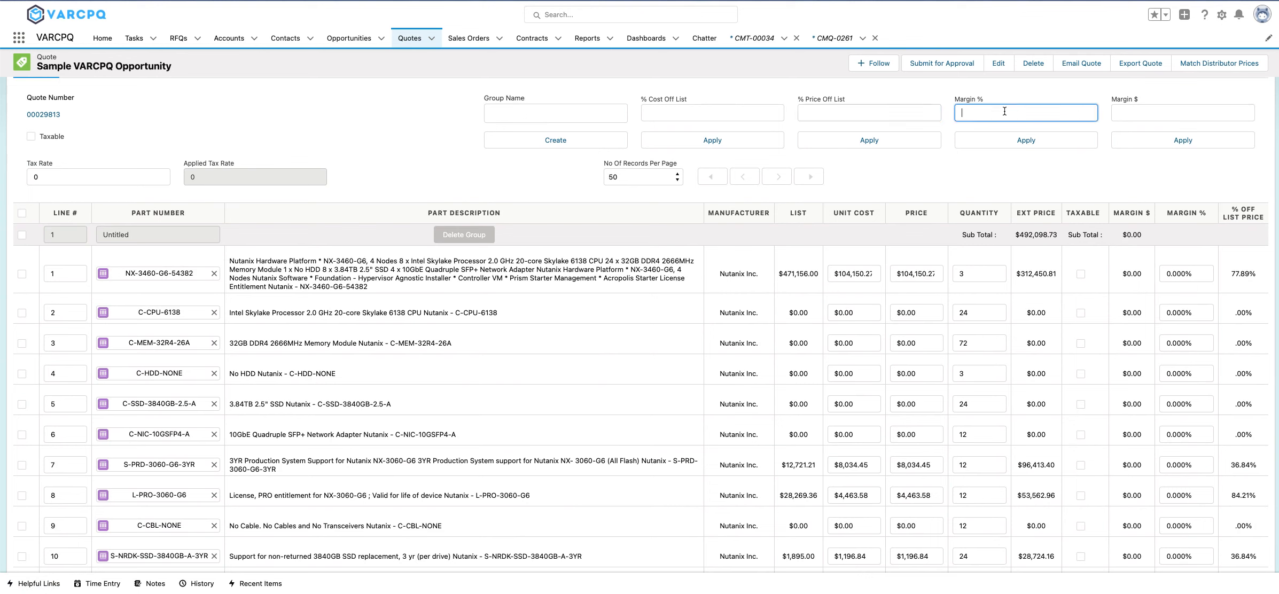
text(20)
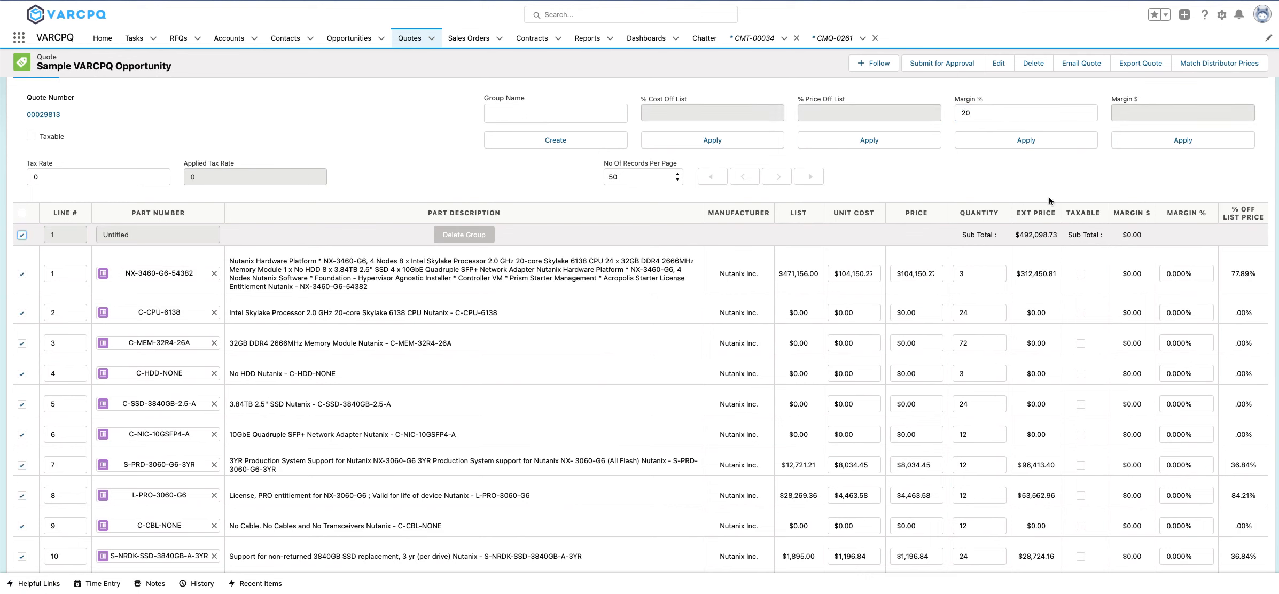
click(1039, 140)
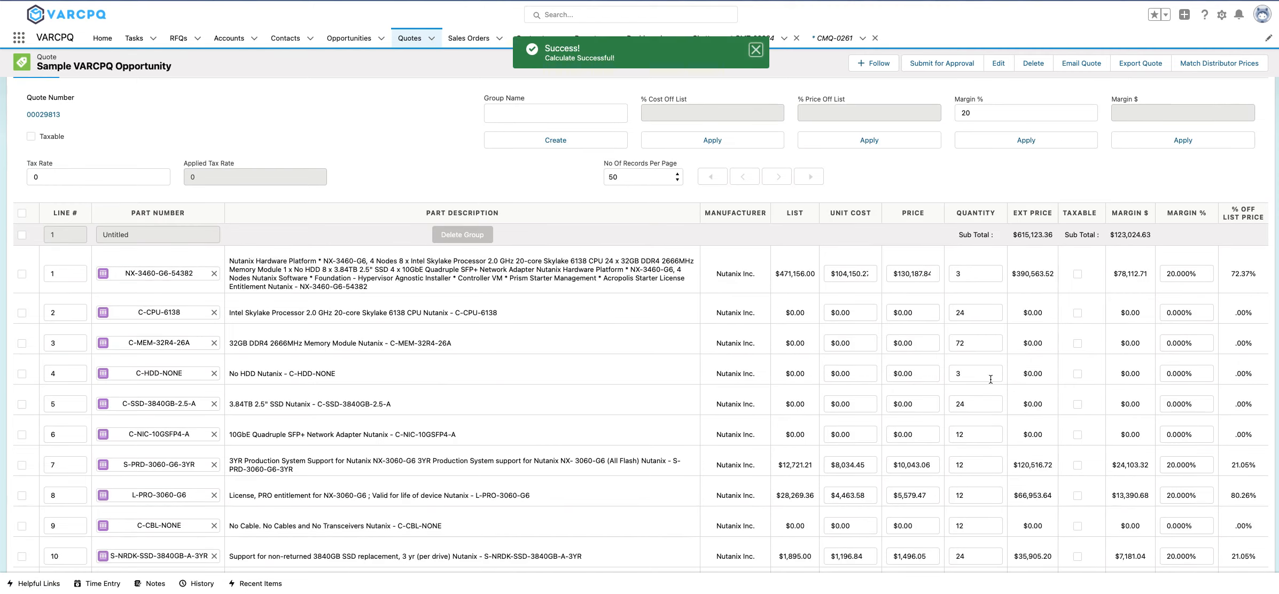
Save the repriced quote lines and check the recalculated margin and grand total including freight.
scroll(990, 380, down, 4)
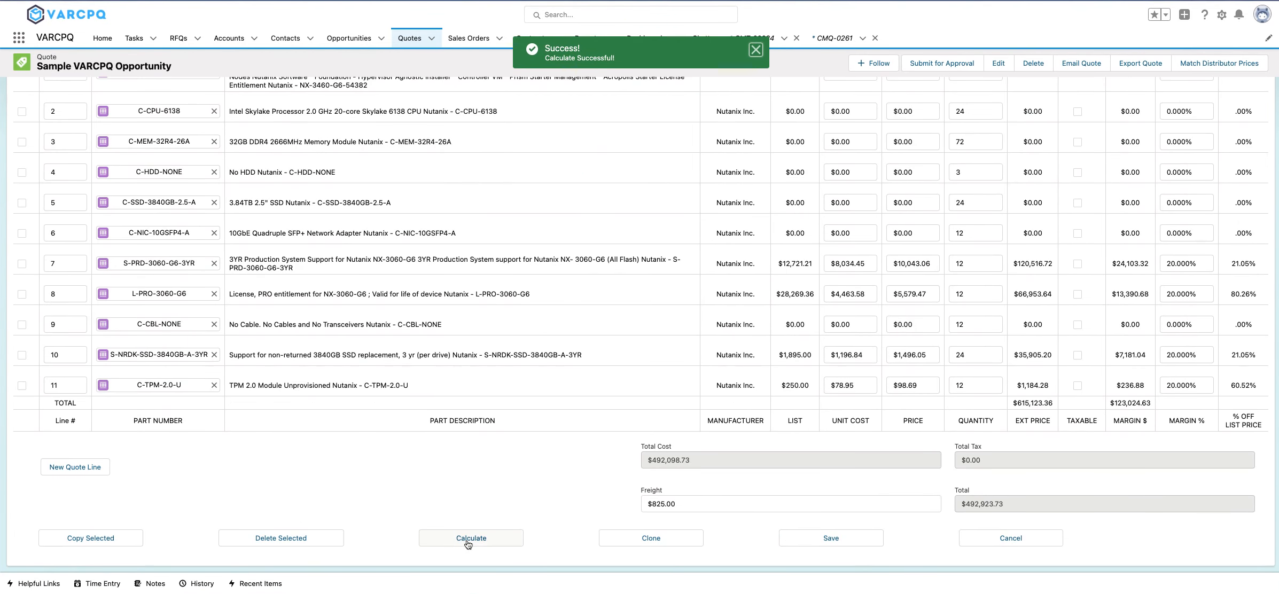
click(834, 540)
click(786, 306)
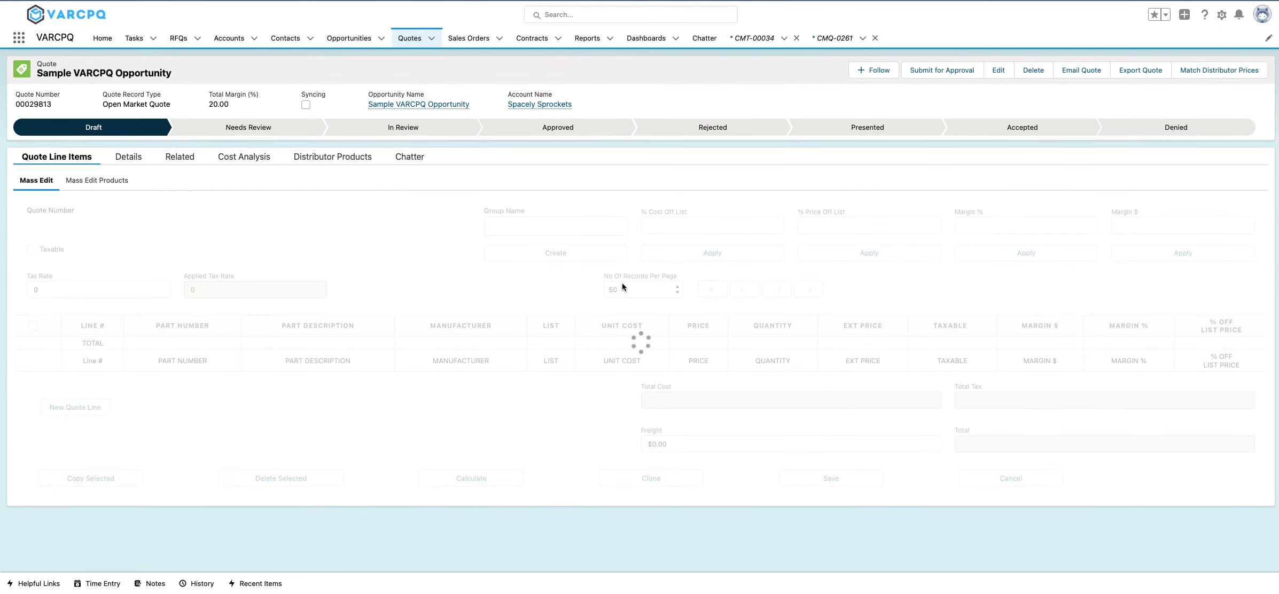
scroll(974, 336, down, 6)
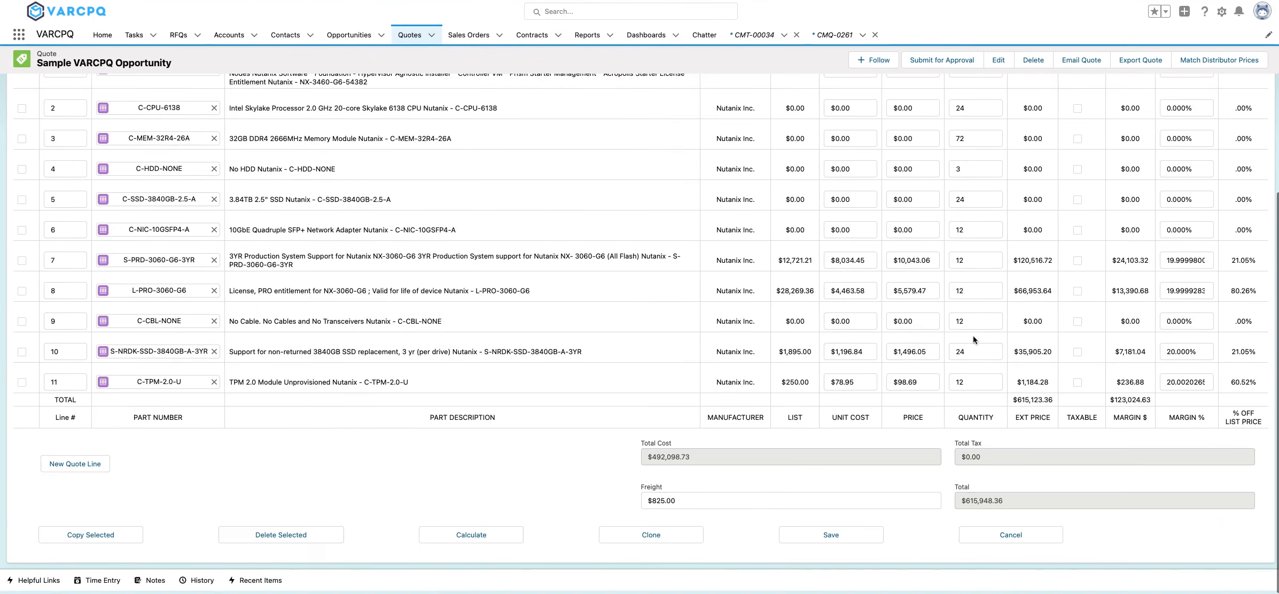
drag(1154, 402, 1099, 403)
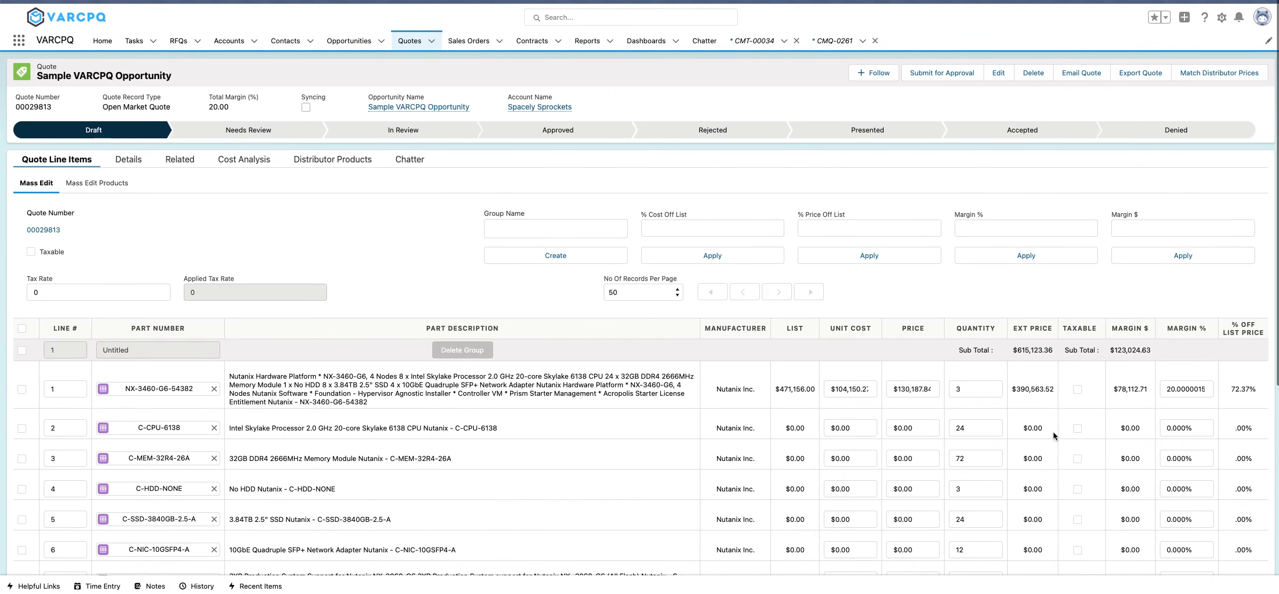
Submit the quote for approval with the comment "something great happens here".
click(943, 73)
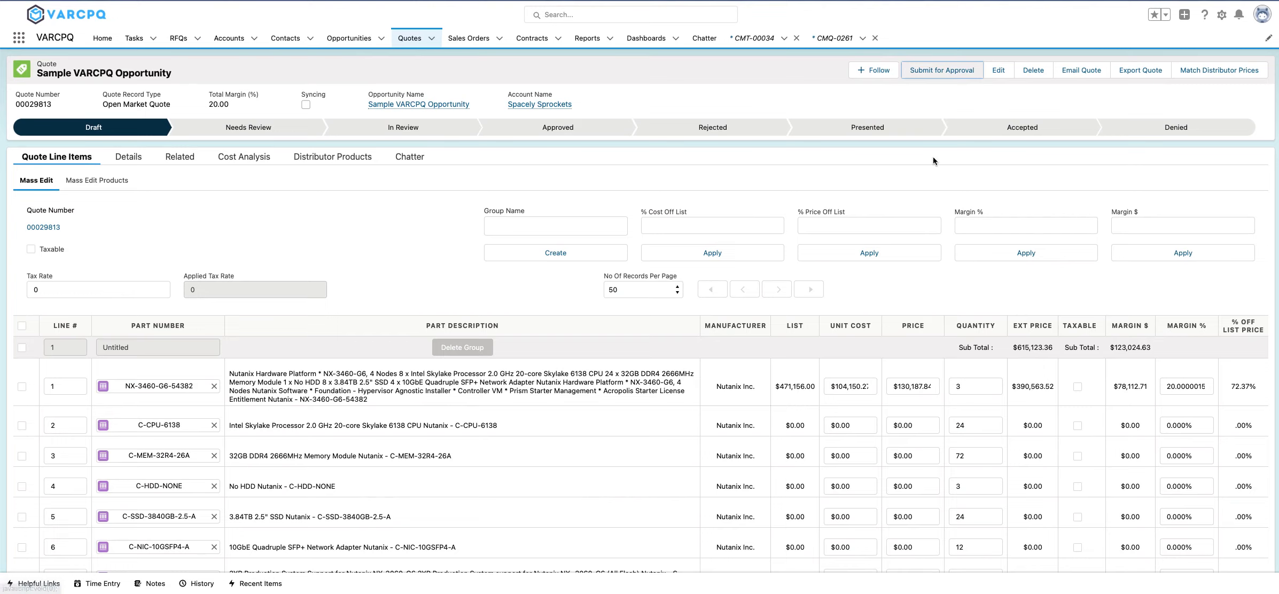
text(something great )
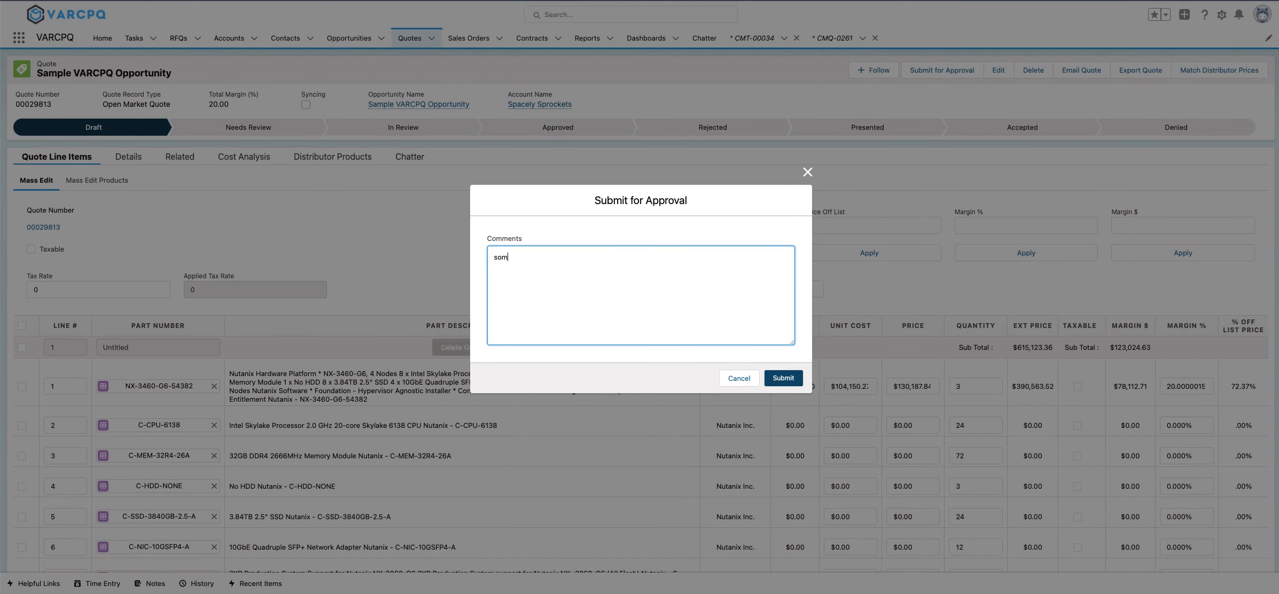
text(happens here)
click(784, 378)
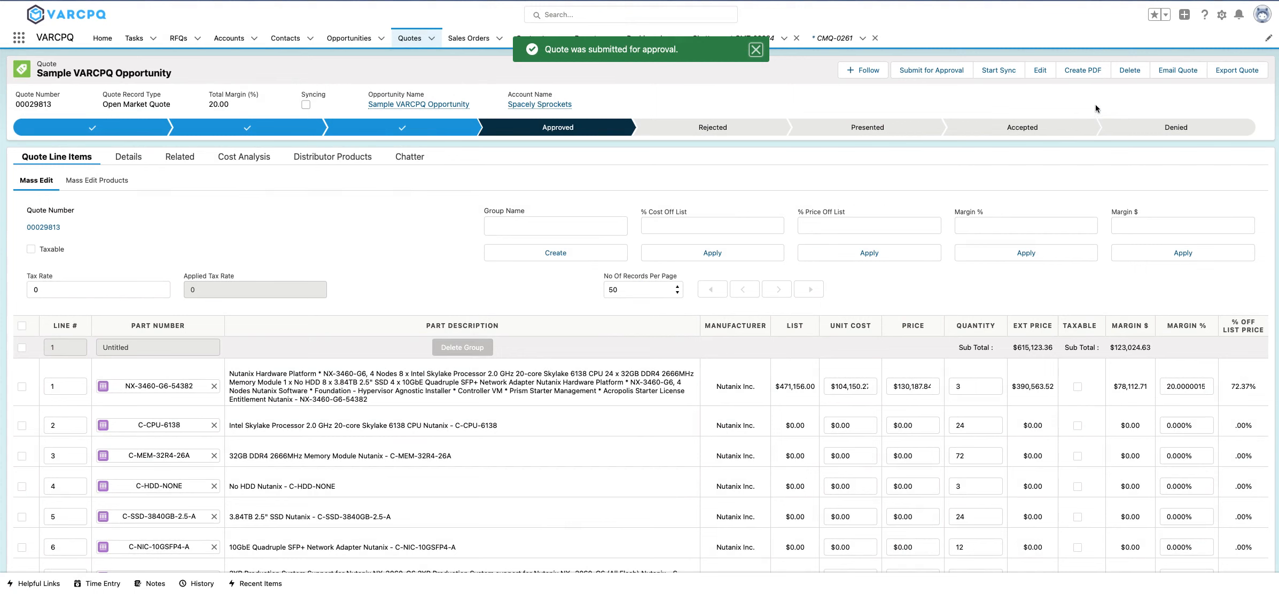
Create a PDF of the approved quote, check its total price in the preview, and save it to the quote.
click(1089, 73)
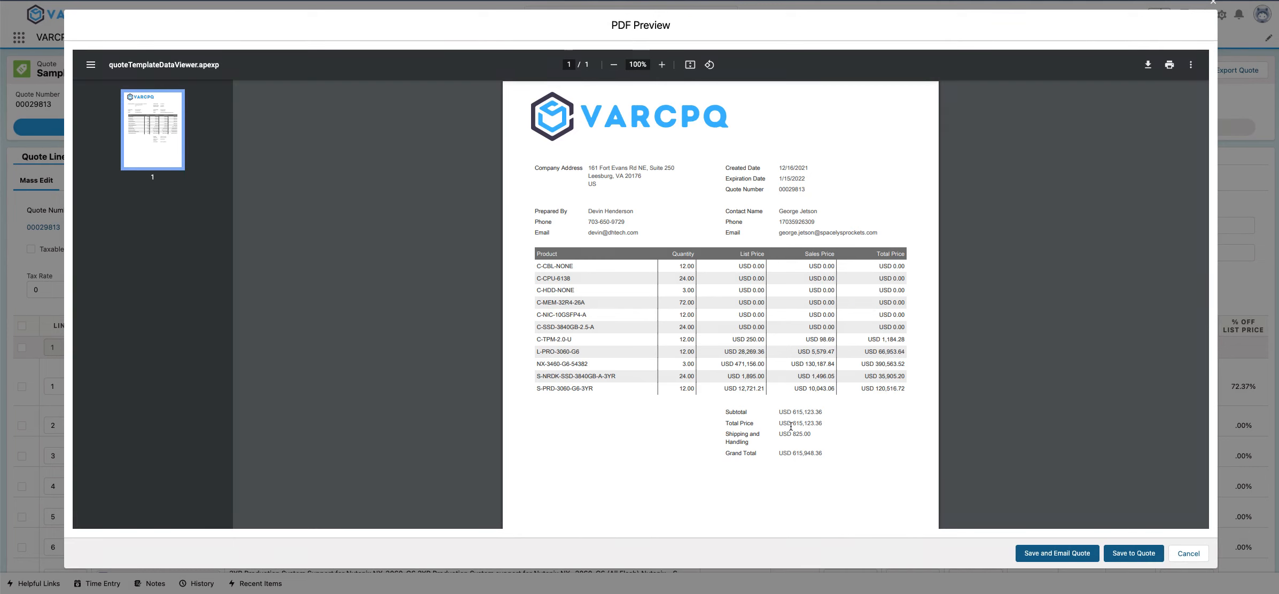
drag(791, 425, 837, 424)
click(1134, 554)
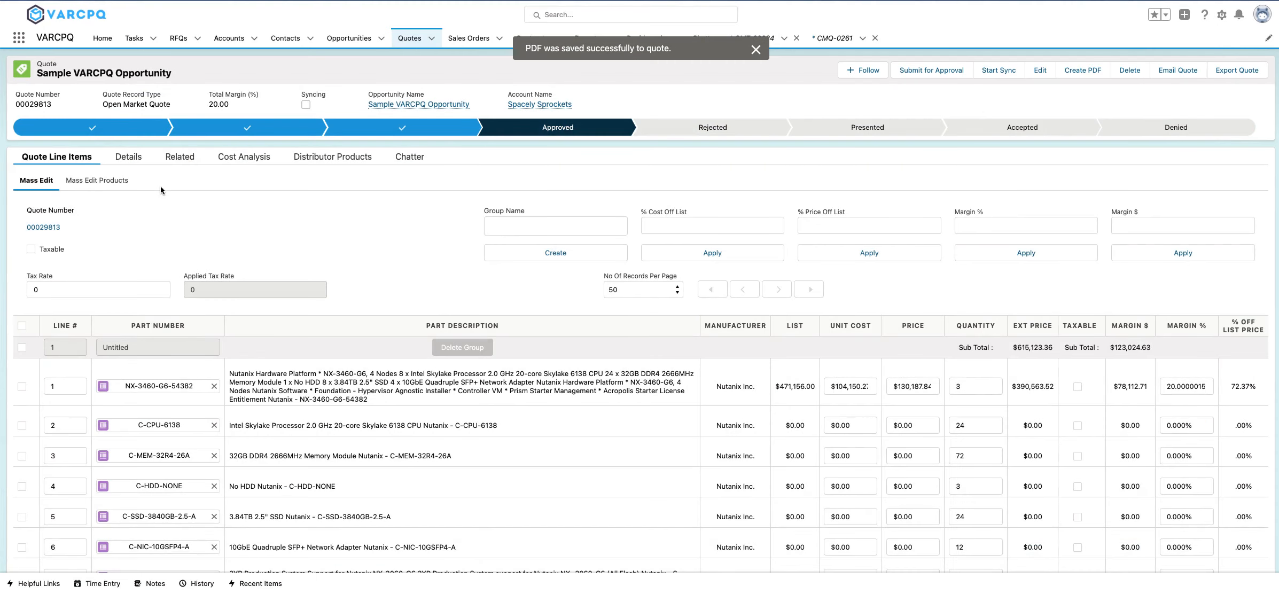
Preview the saved Sample VARCPQ Opportunity_V1 PDF from the quote's related attachments, and close it.
click(180, 157)
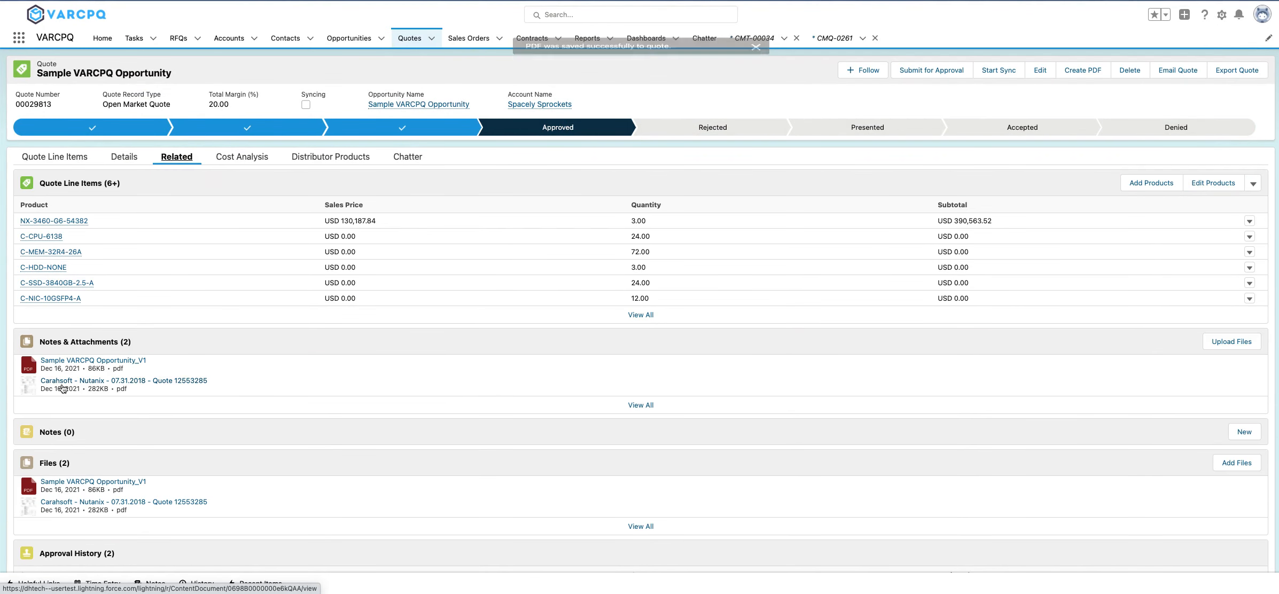
click(74, 364)
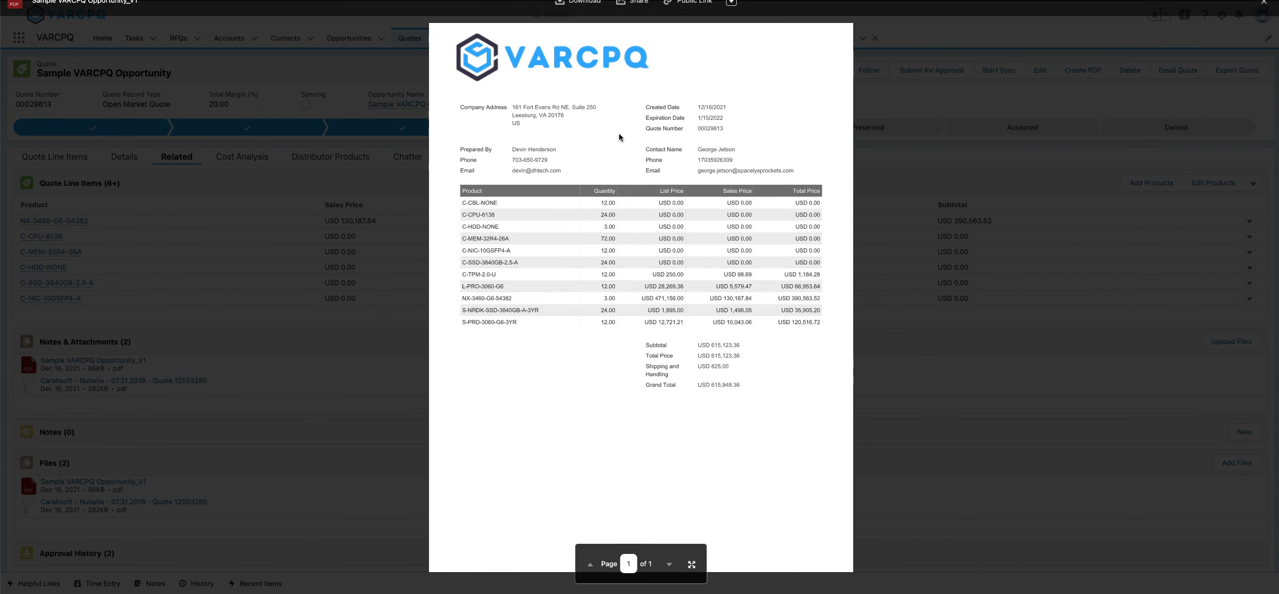
click(882, 180)
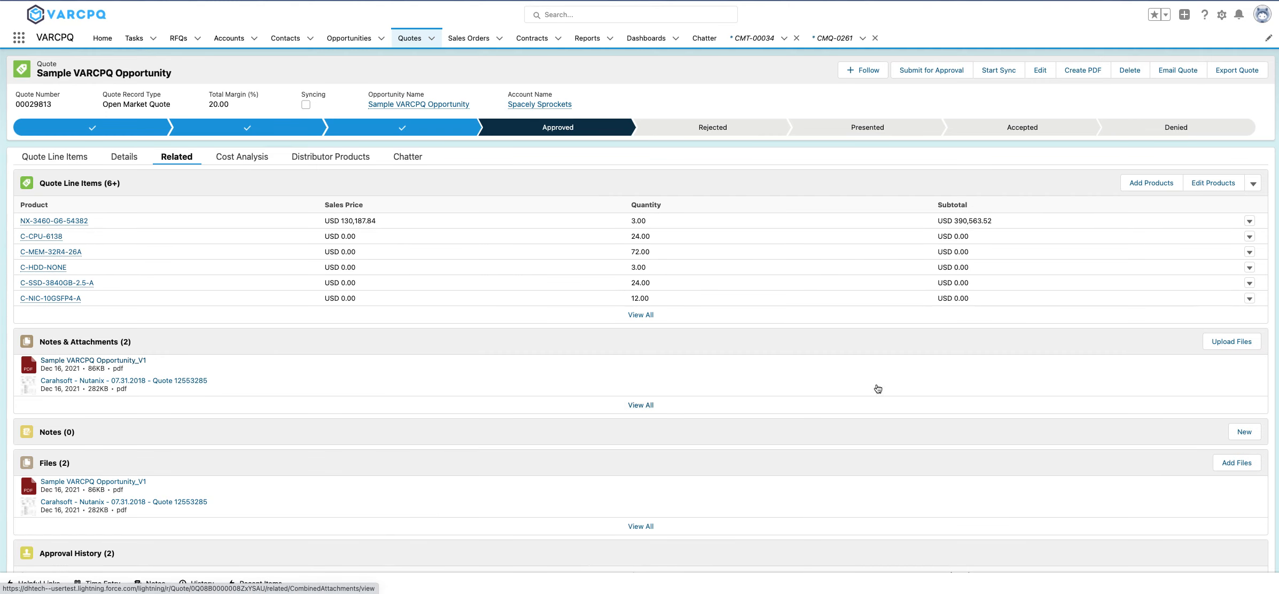
Sync the approved quote with its opportunity and review the products carried over to the opportunity.
click(999, 70)
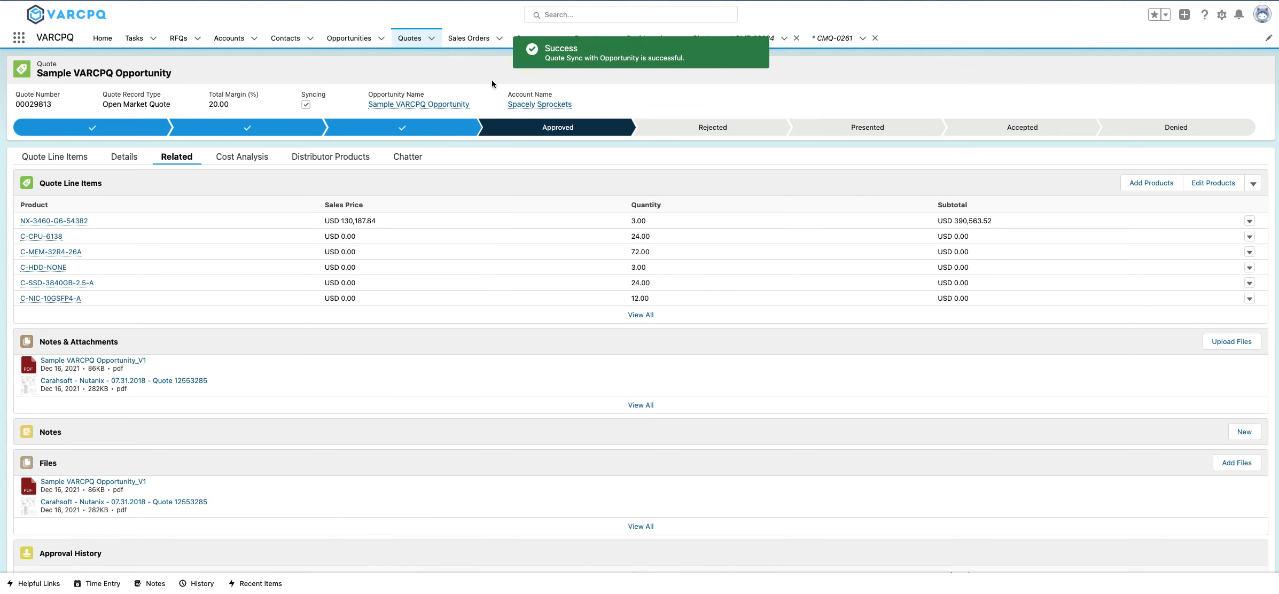
click(419, 105)
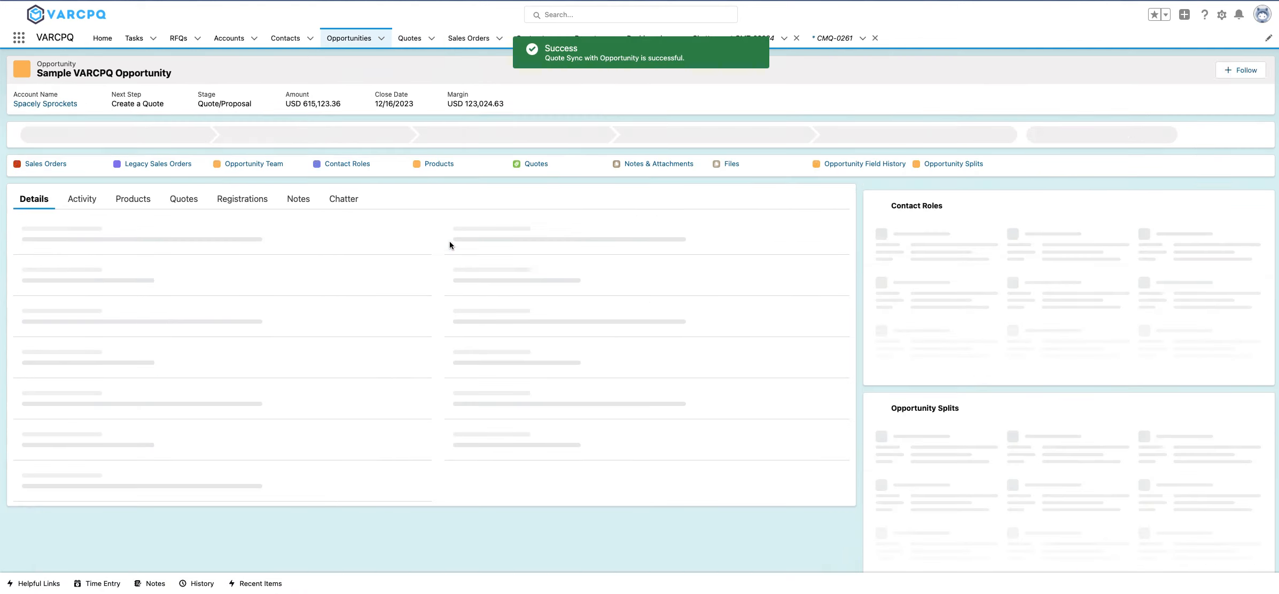
click(147, 210)
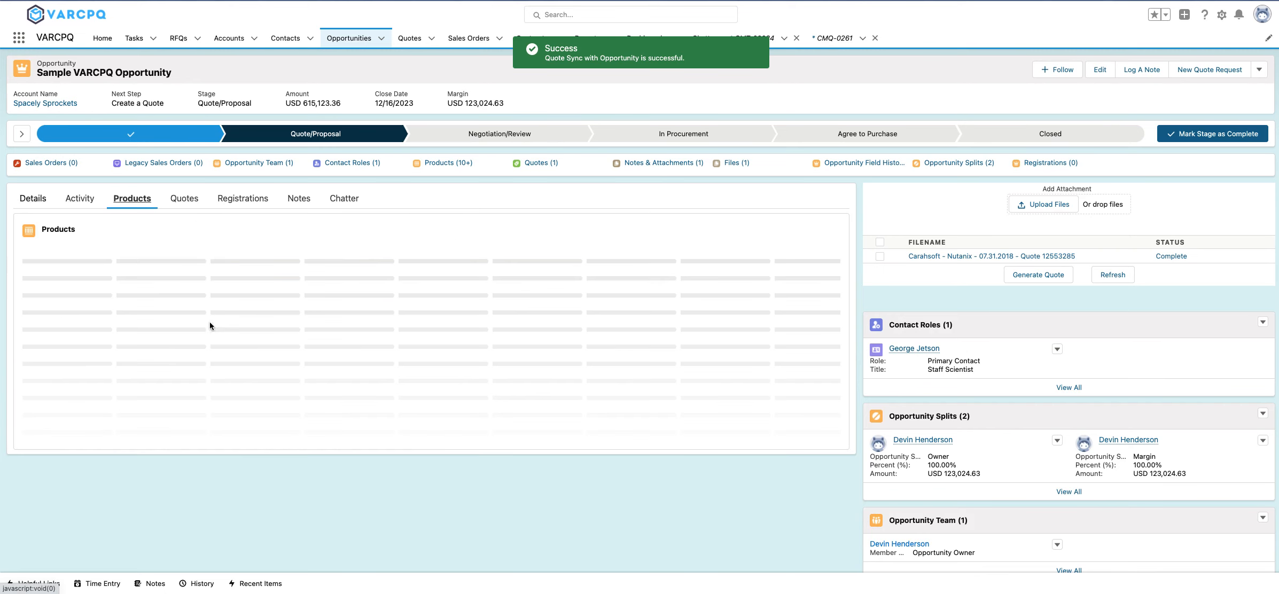
scroll(221, 332, down, 1)
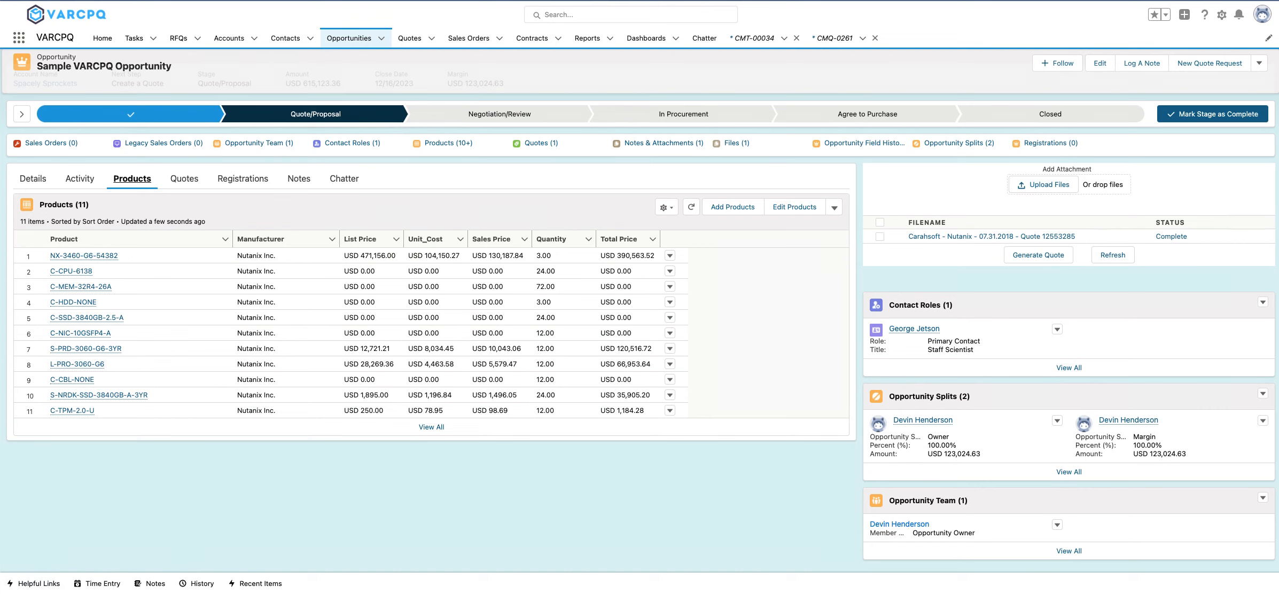
Generate another Open Market Quote from the opportunity's completed Carahsoft attachment.
click(880, 237)
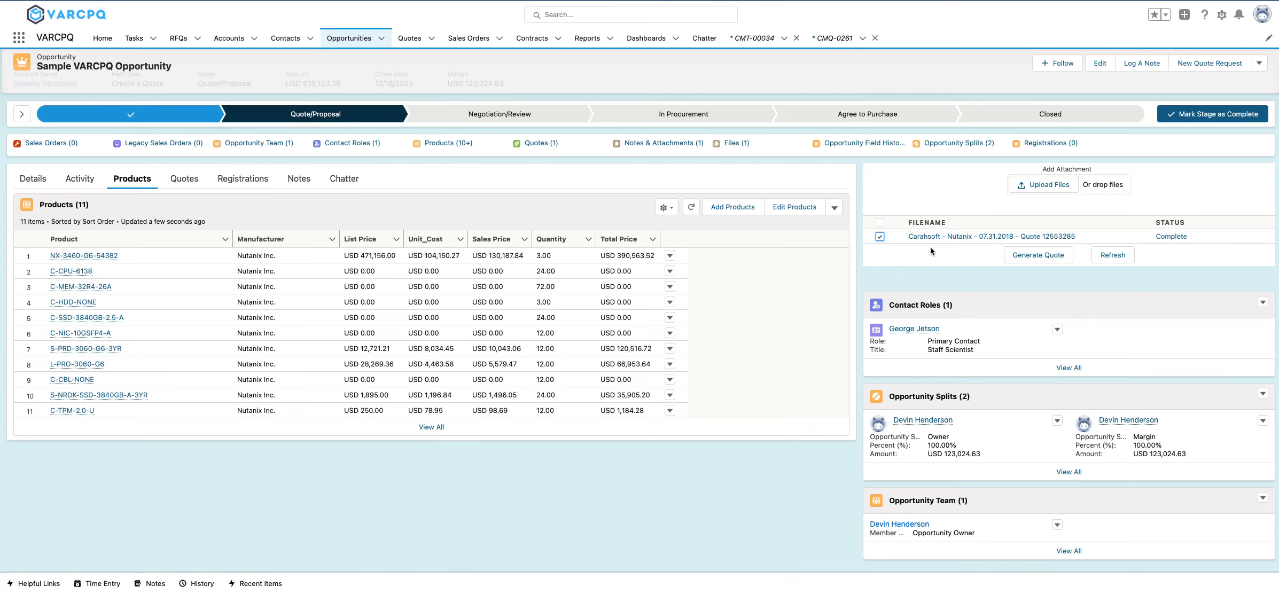
click(1050, 256)
click(656, 280)
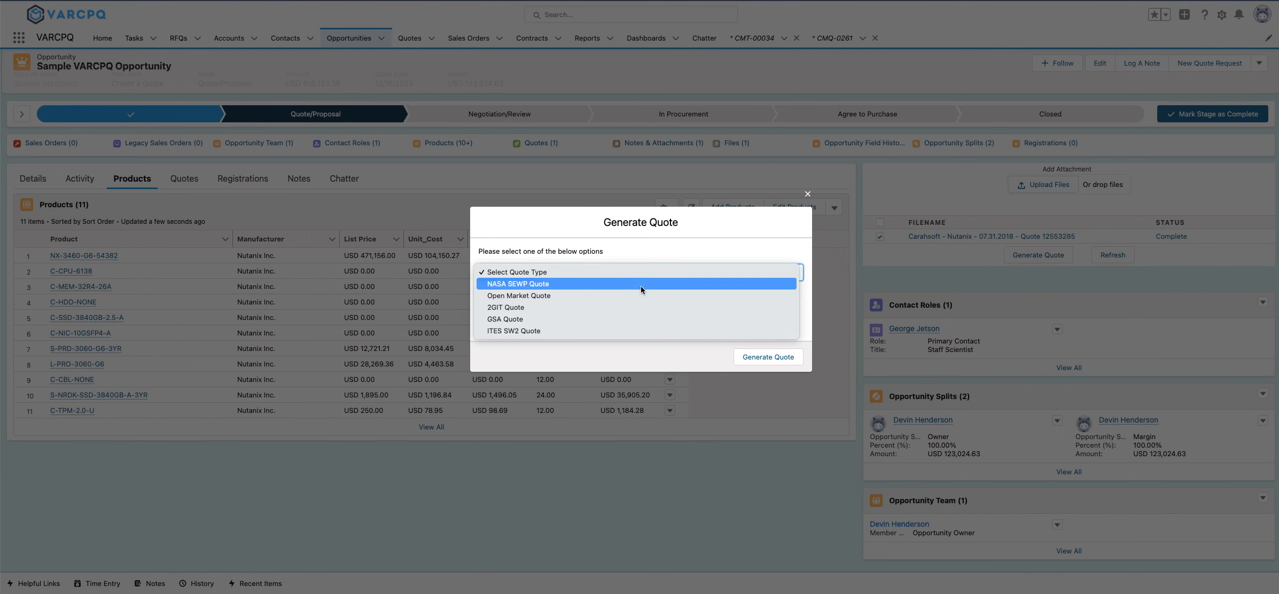
click(642, 297)
click(757, 363)
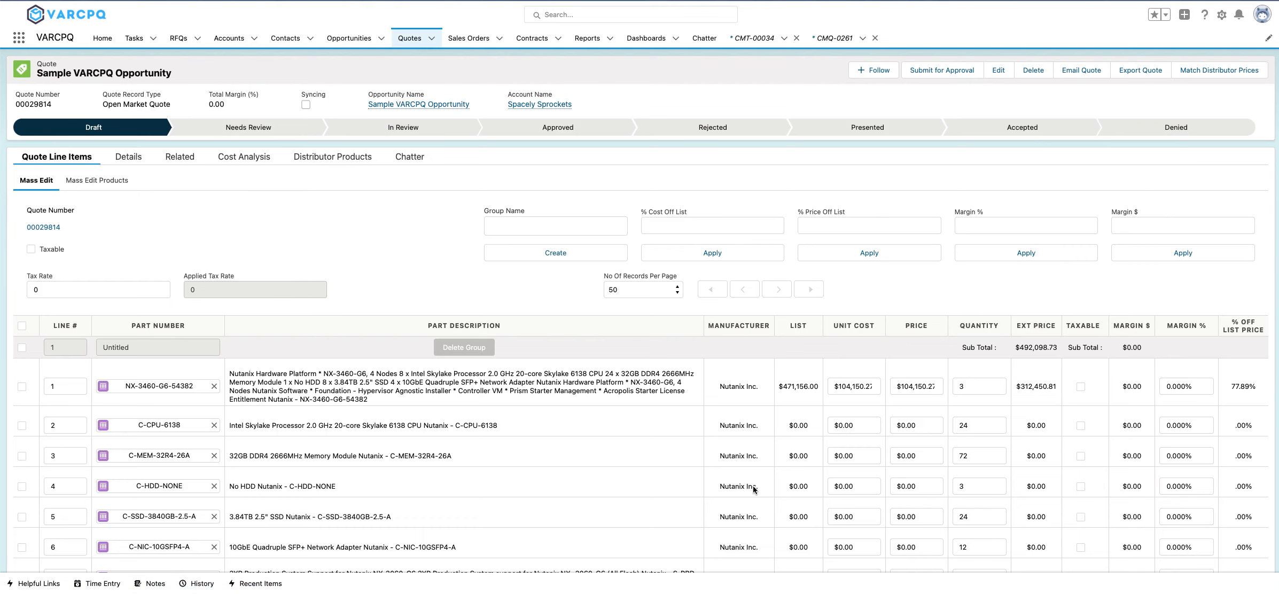
Delete the C-MEM-32R4-26A memory module line from the new quote and confirm the deletion.
click(22, 456)
scroll(541, 470, down, 6)
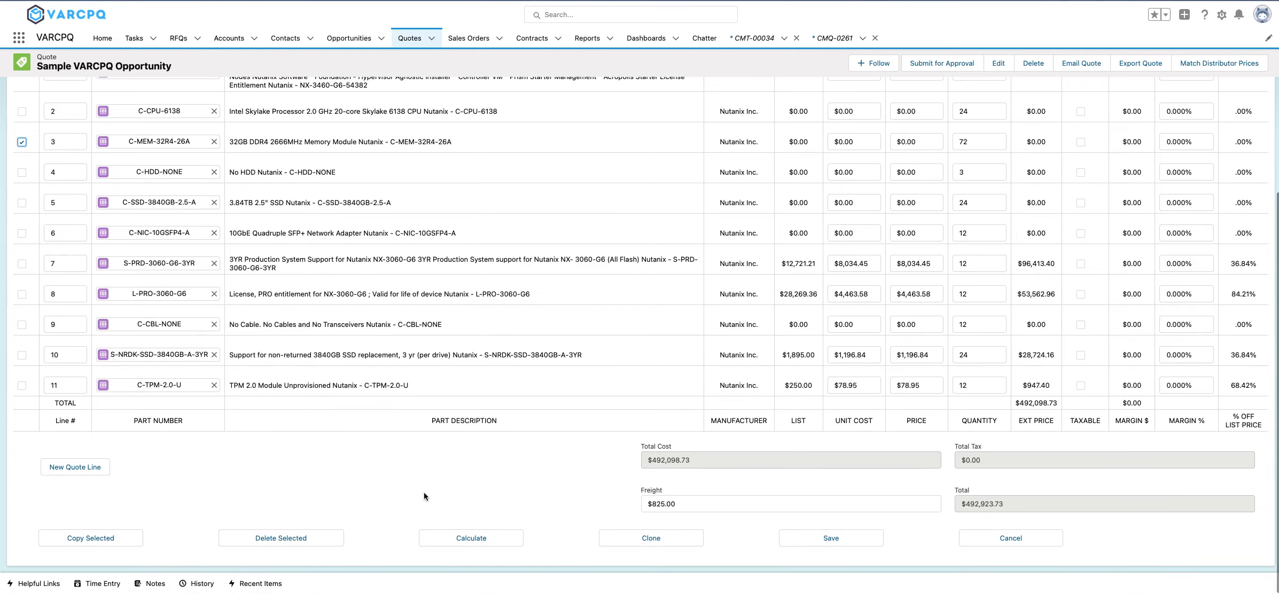
click(307, 539)
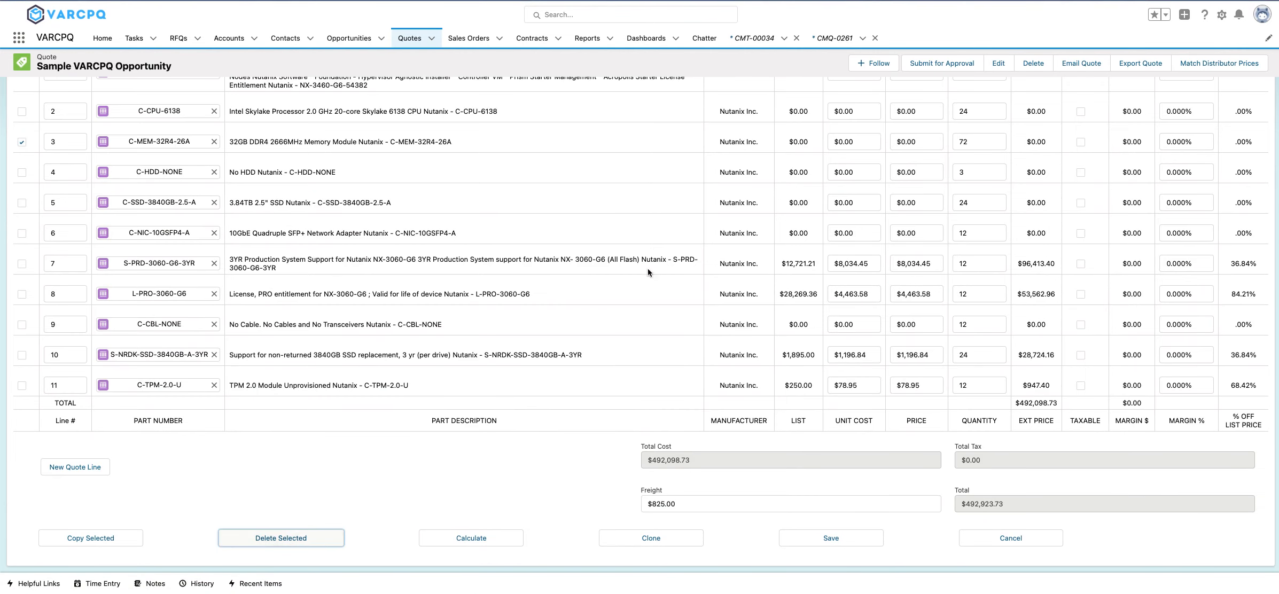
click(754, 308)
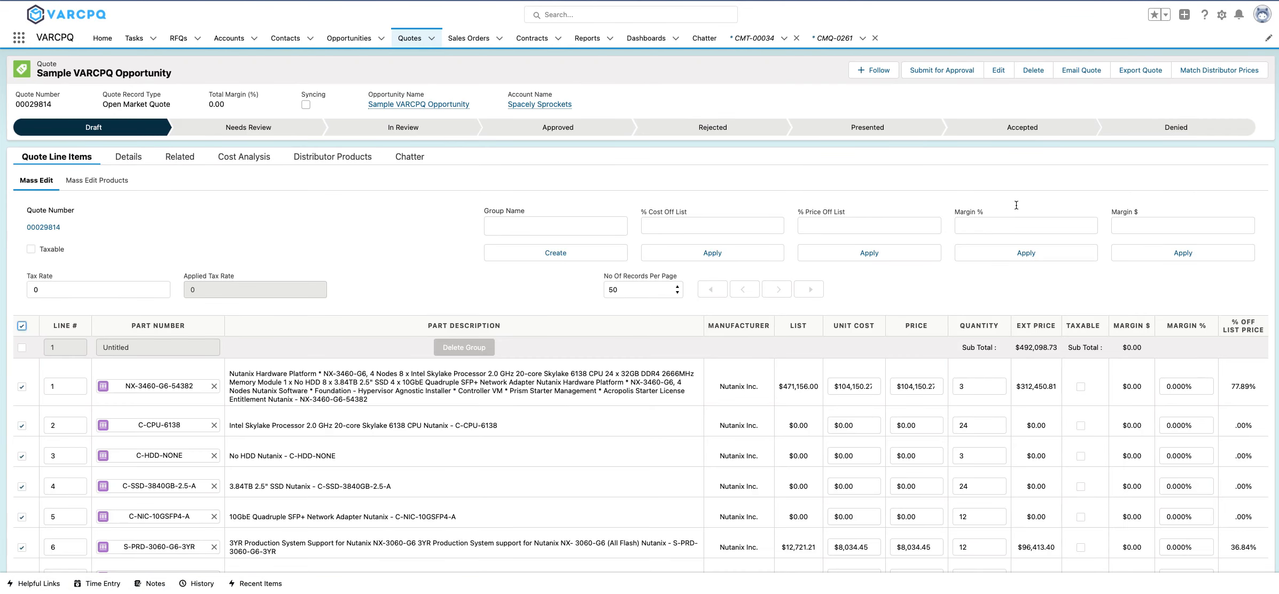
Apply a 20% margin to all remaining quote lines and save the quote.
click(1037, 221)
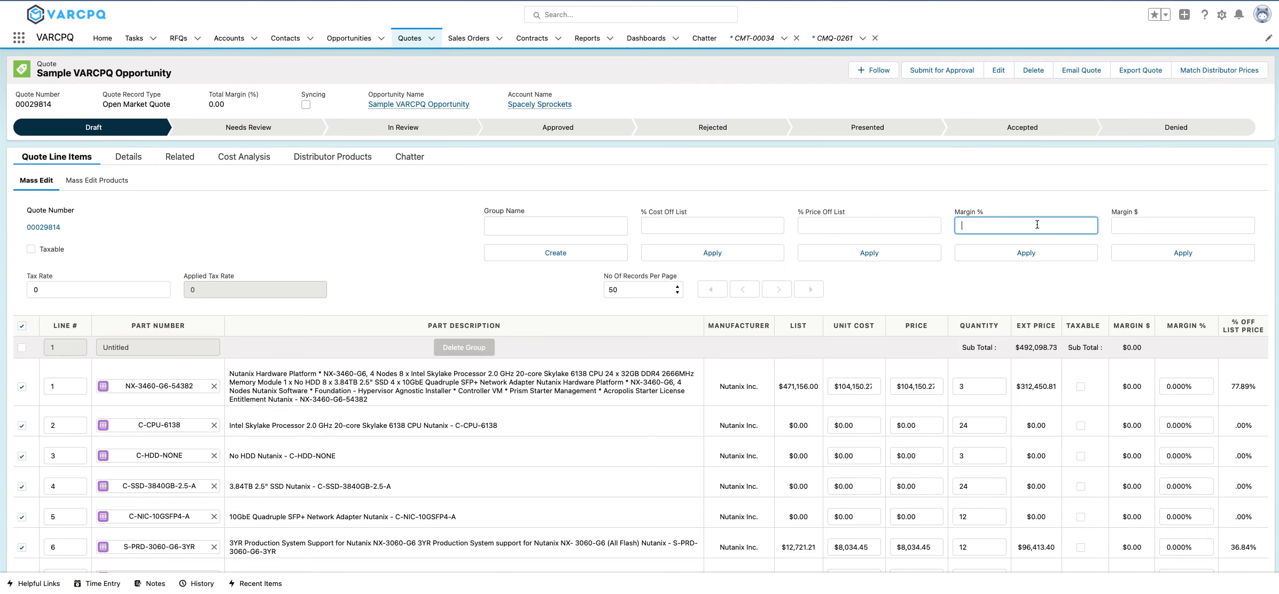
text(20)
click(1044, 253)
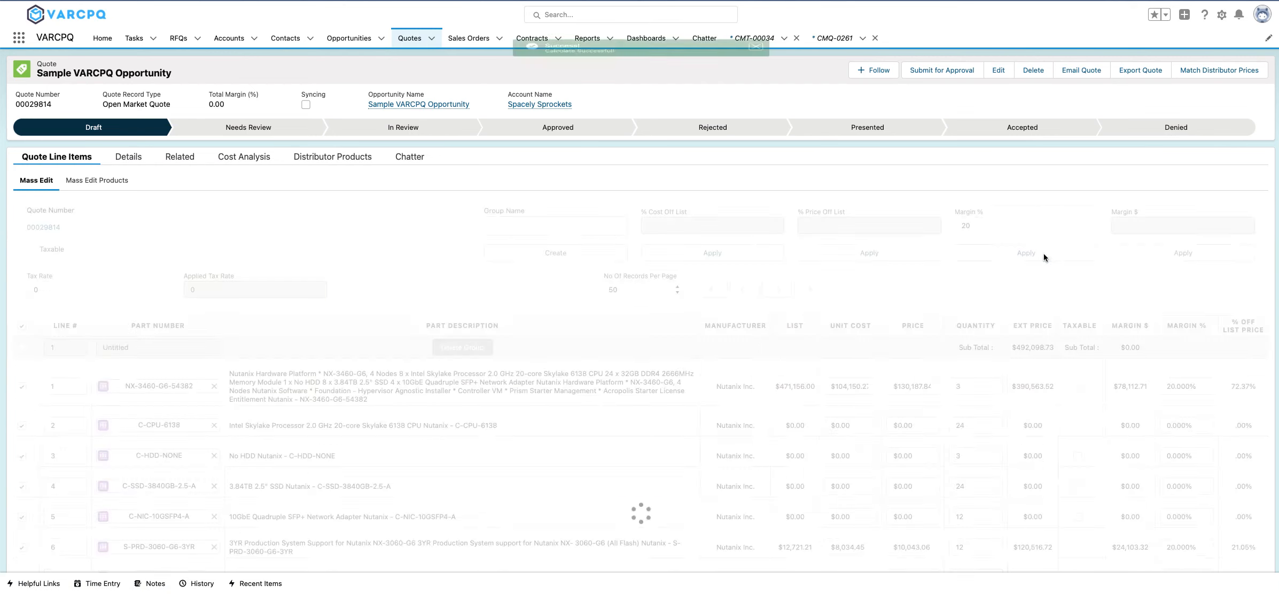
scroll(854, 326, down, 10)
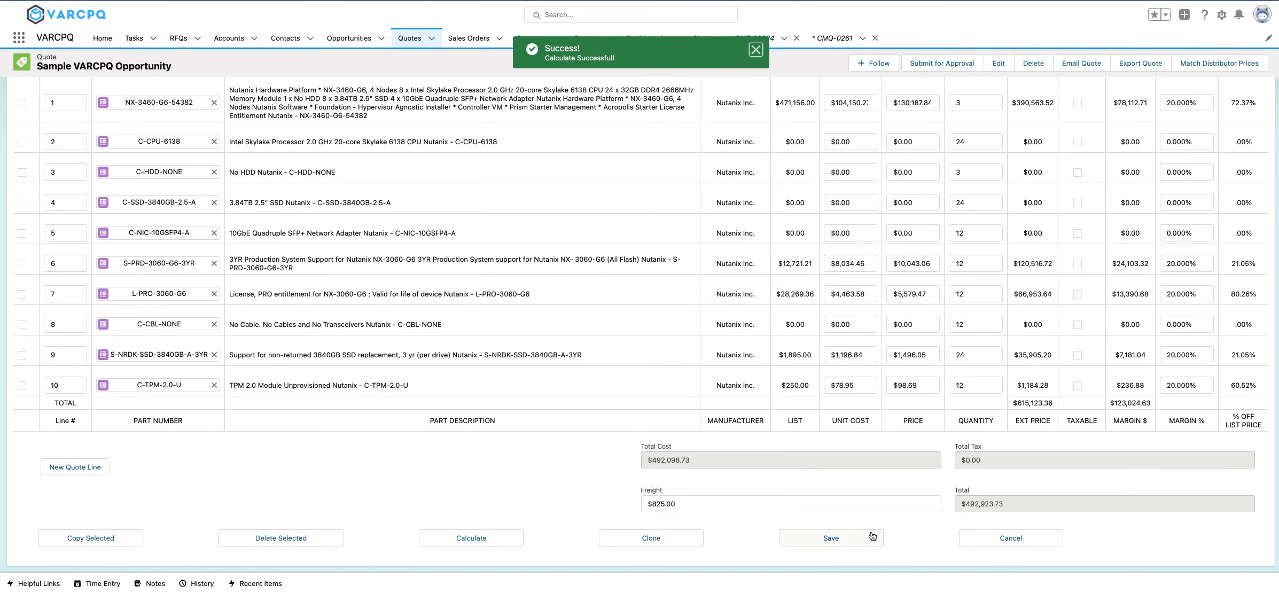
click(866, 541)
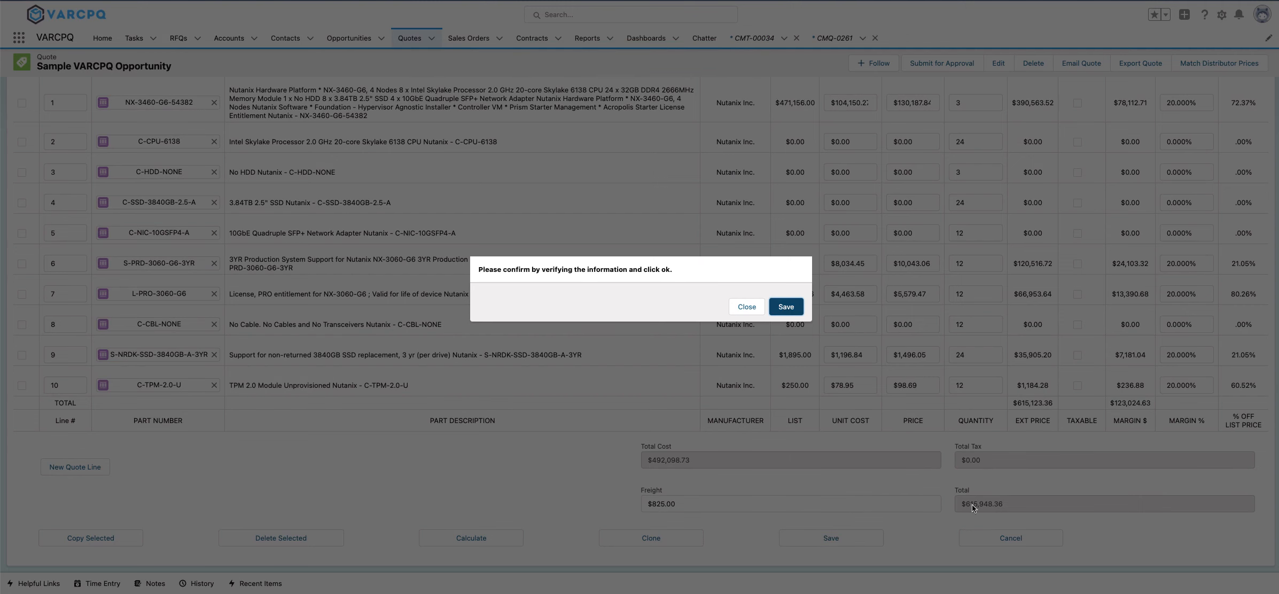
key(Return)
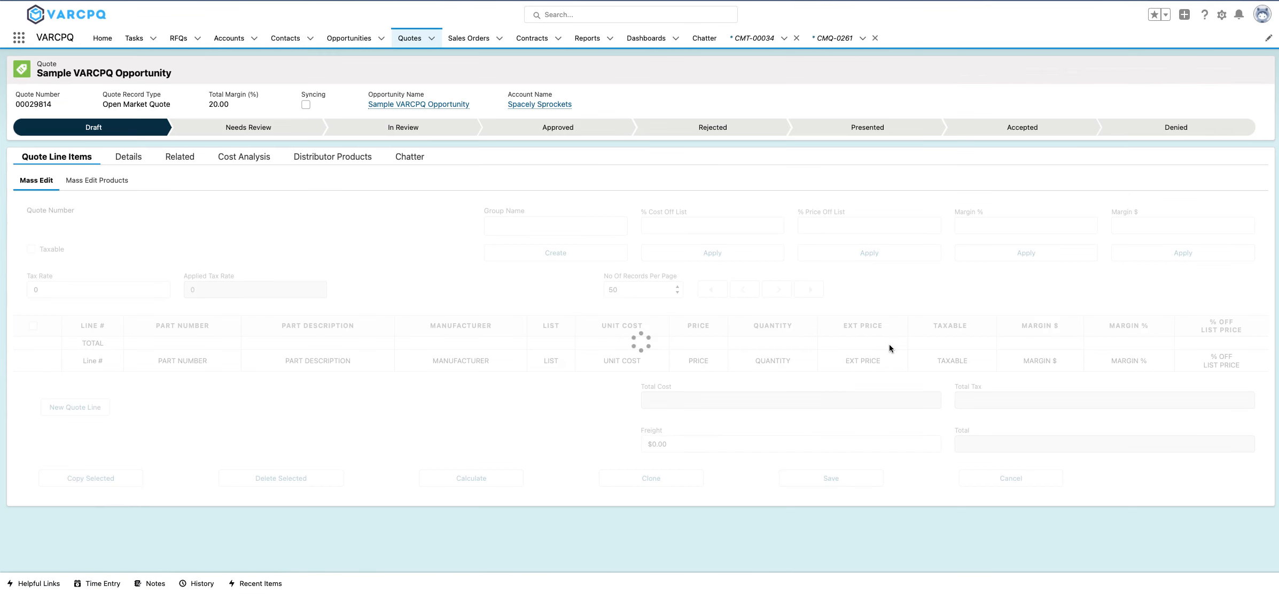
Submit the quote for approval, and create a PDF of the approved quote saved to the quote record.
click(943, 70)
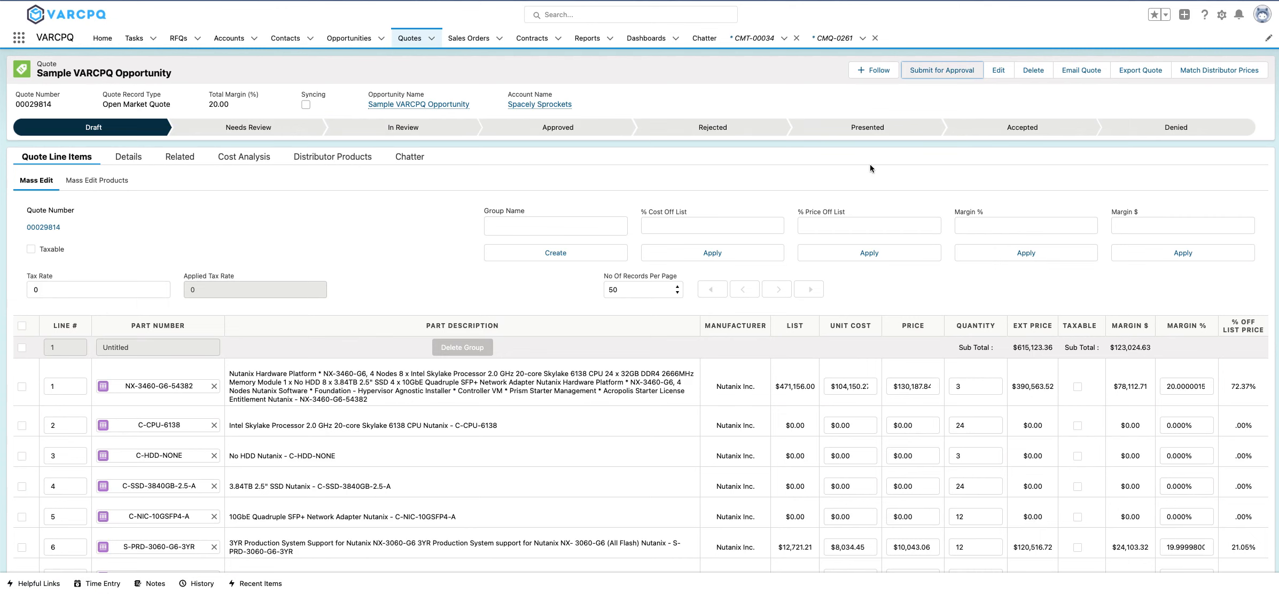
click(955, 74)
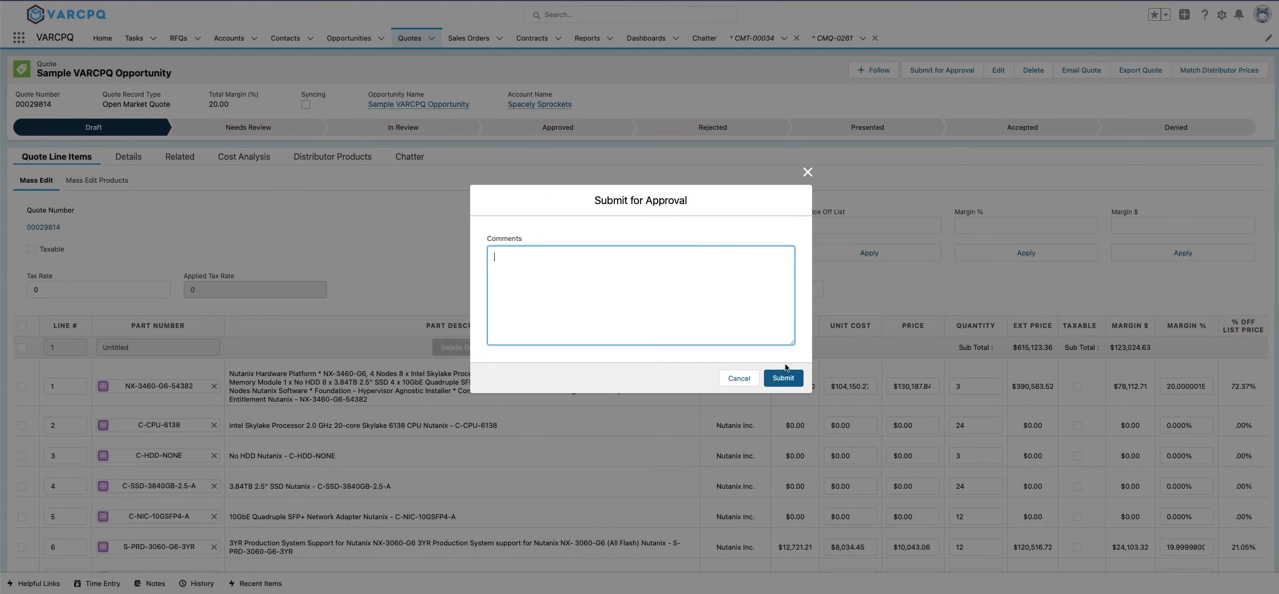
click(790, 380)
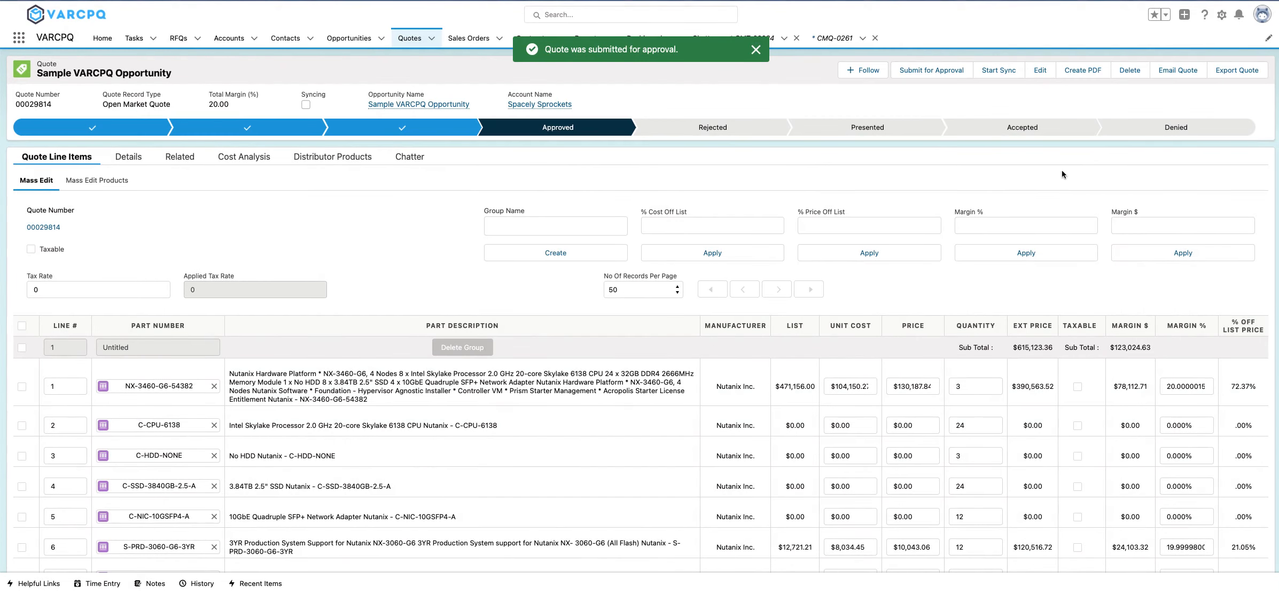
click(1082, 76)
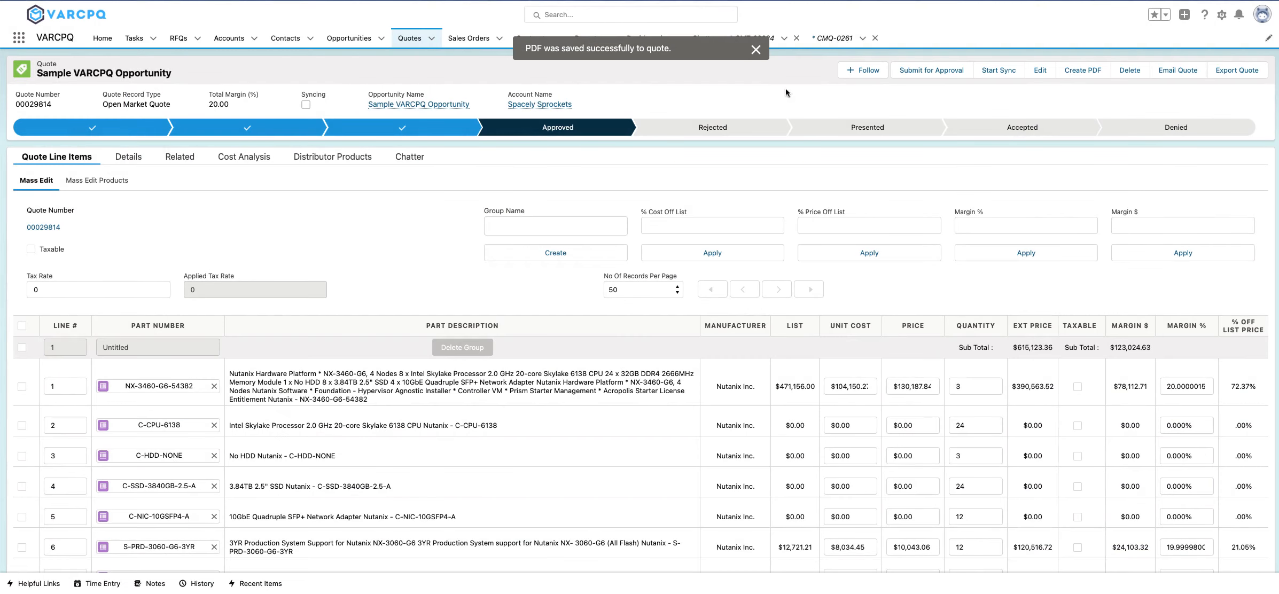
click(756, 49)
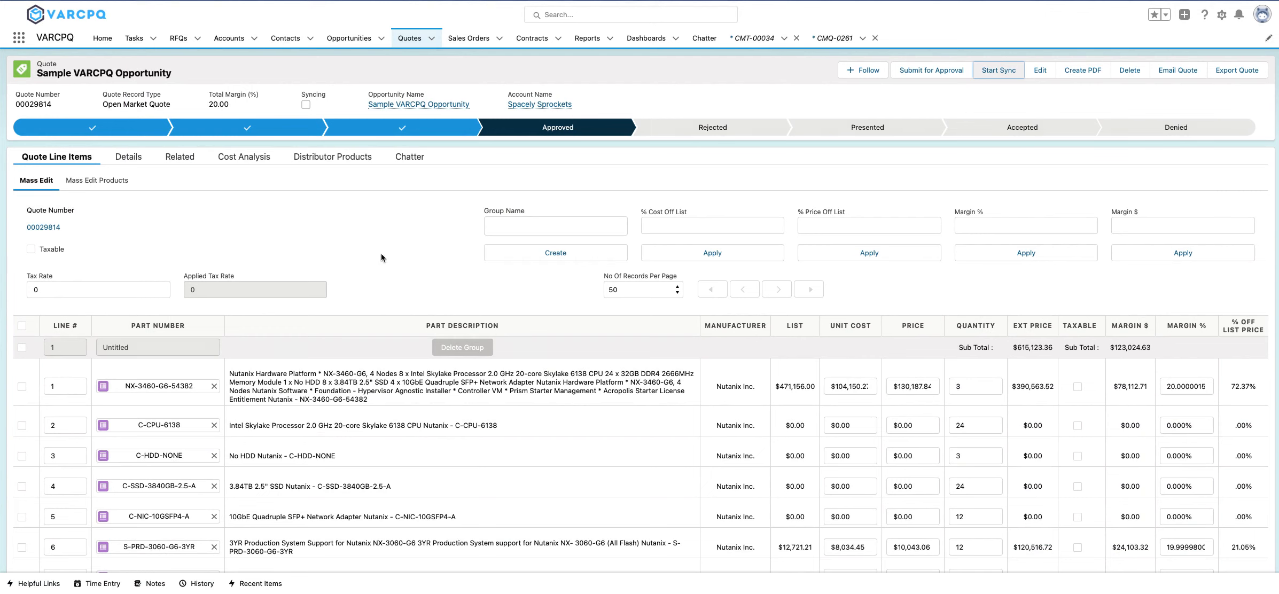
Sync the approved quote with its opportunity and review the opportunity's products and details.
click(997, 72)
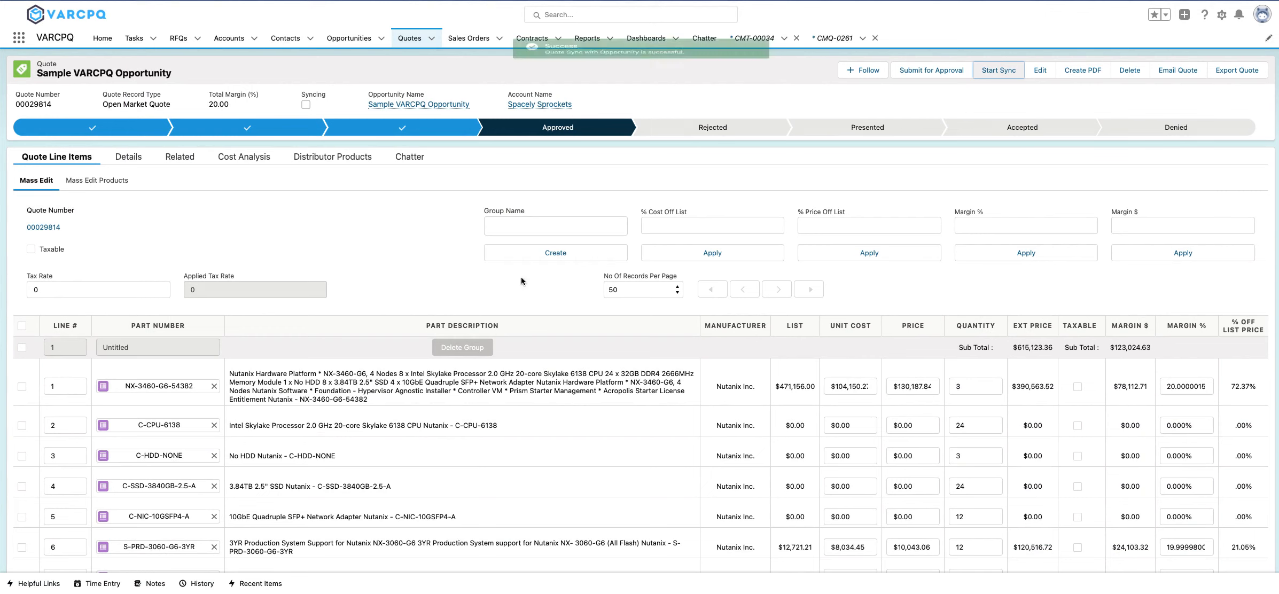
click(409, 105)
click(145, 202)
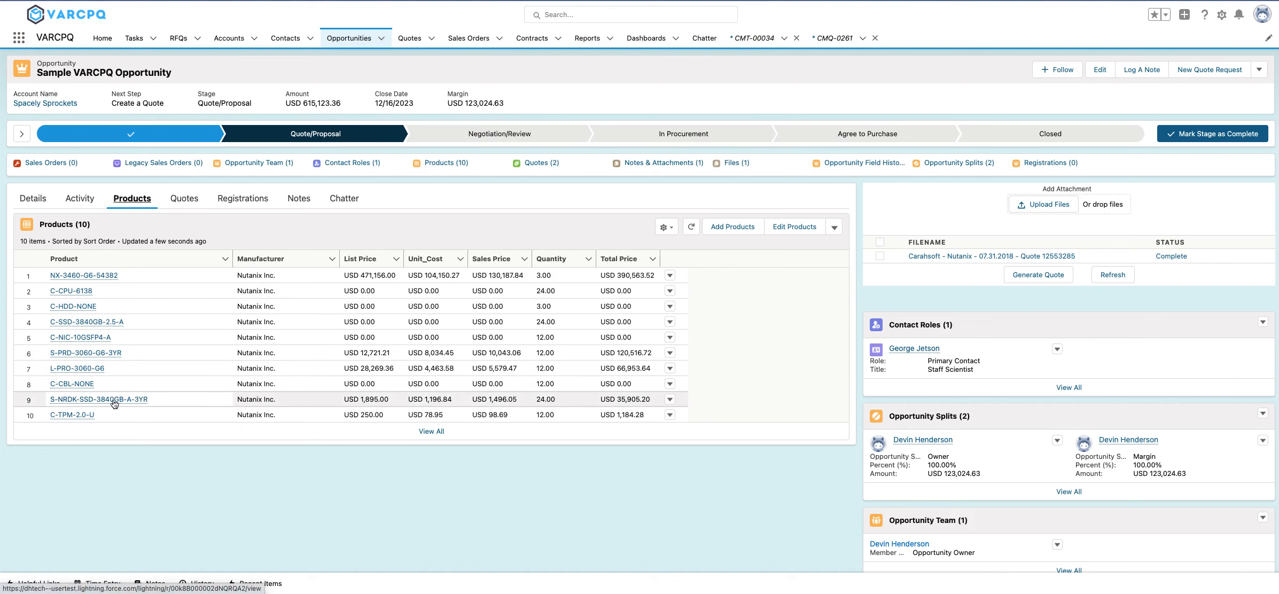
click(38, 204)
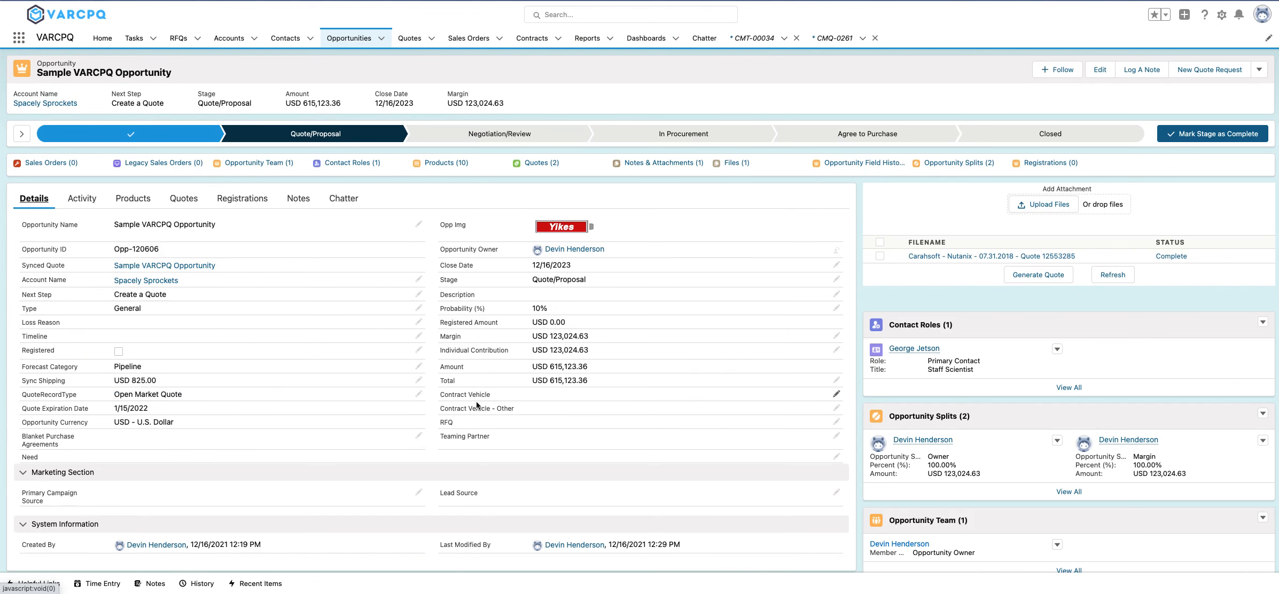